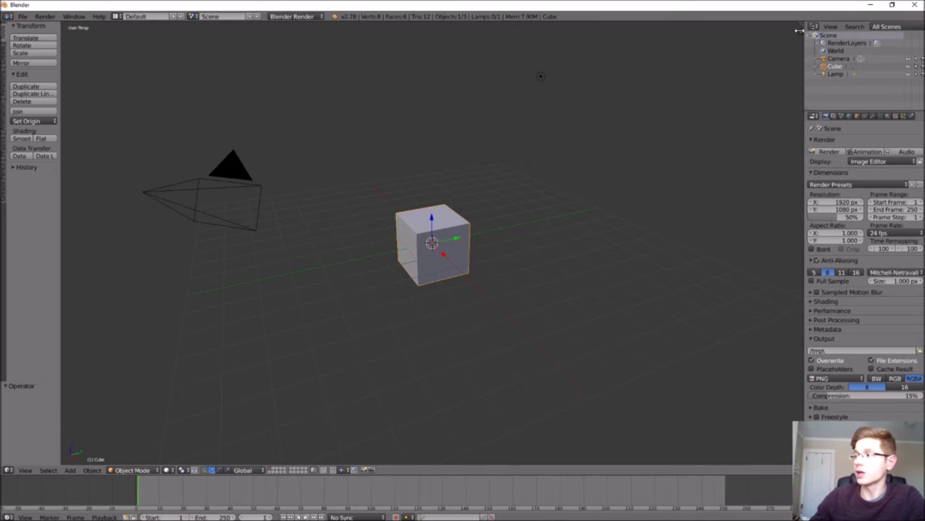
- Raise the cube so its Z location is 1, leaving it resting on the grid
key("n")
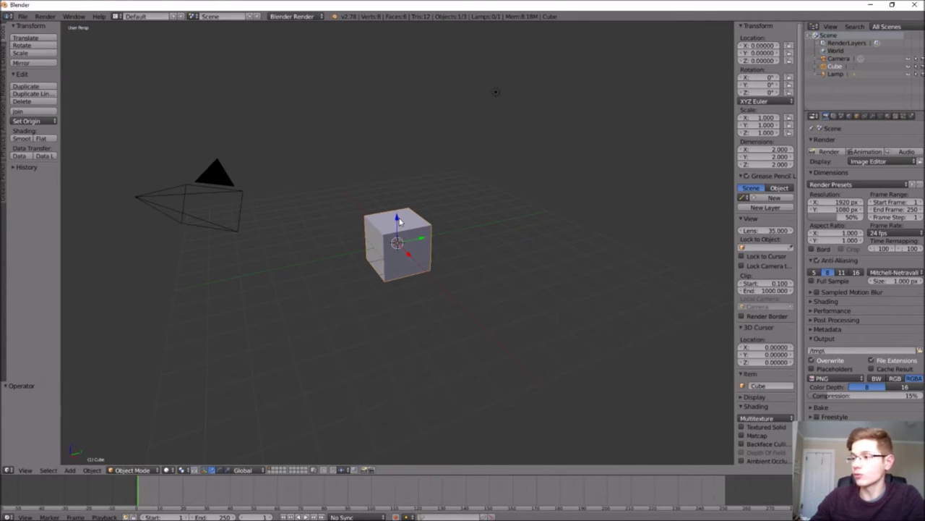
left_click_drag(398, 219, 390, 192)
left_click(757, 60)
type("1")
key("Return")
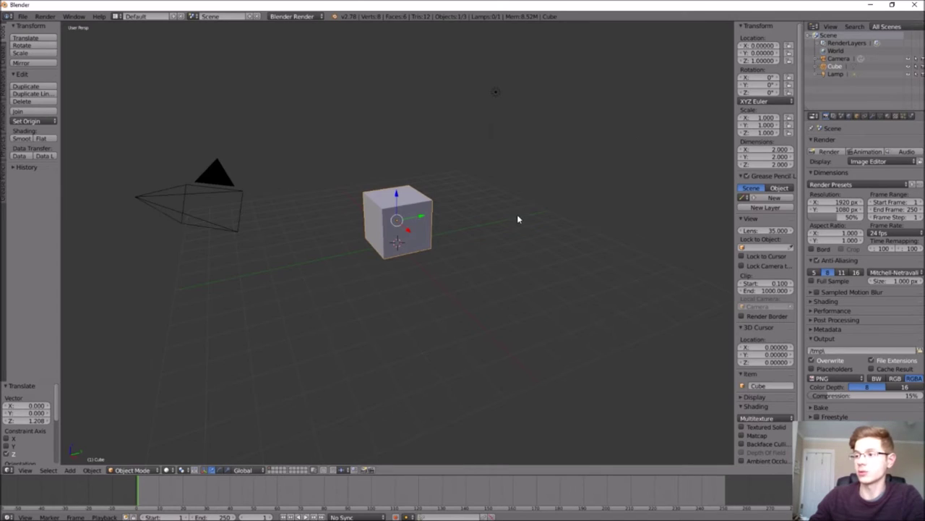
- Switch the cube from Object Mode to Edit Mode
key("KP_1")
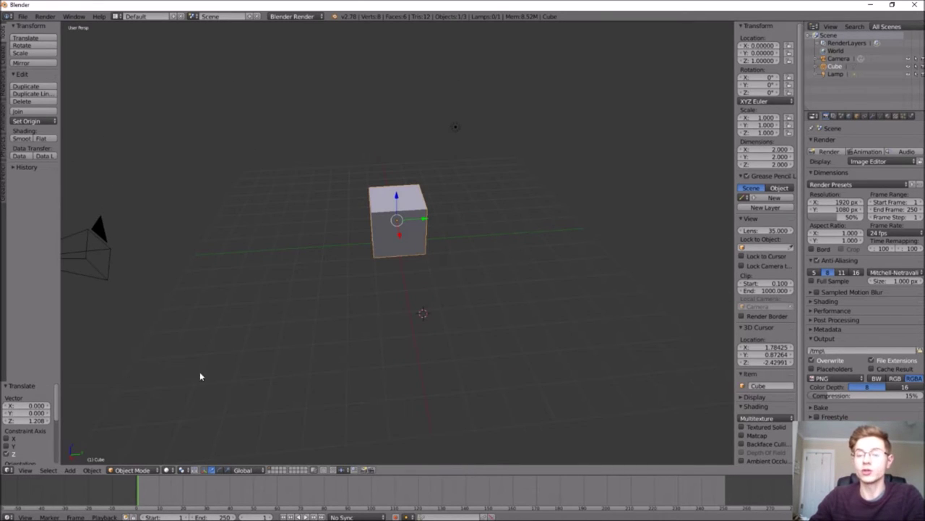
left_click(142, 470)
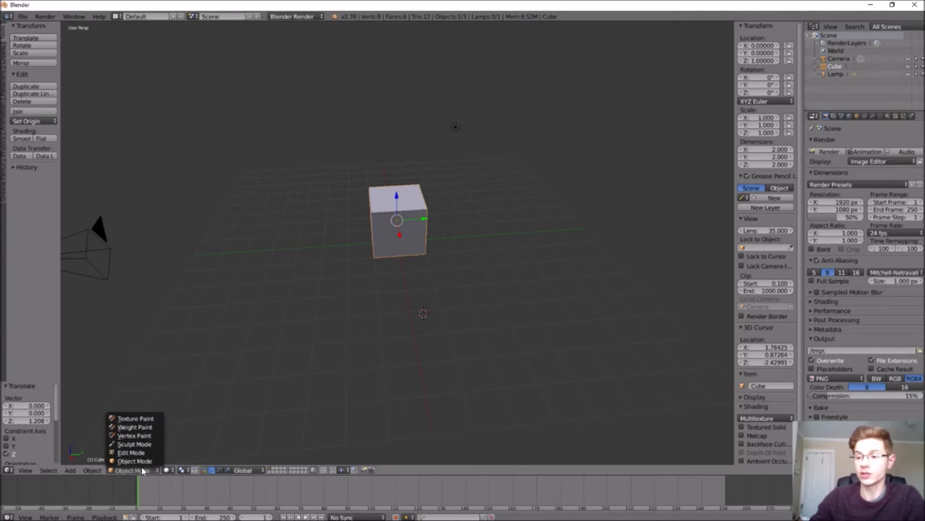
left_click(147, 452)
middle_click_drag(315, 336, 295, 336)
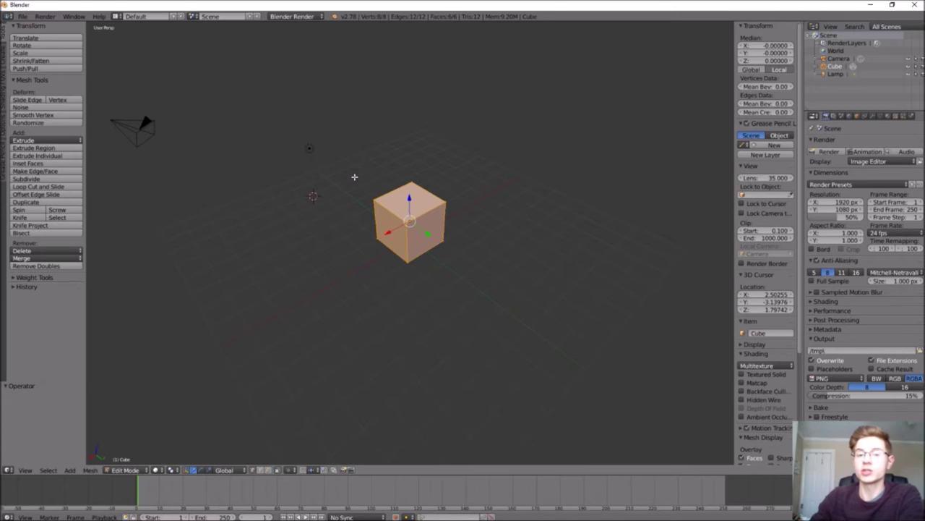
- Add a loop cut with 2 vertical cuts across the cube using Loop Cut and Slide, keeping them near the centre
left_click(36, 185)
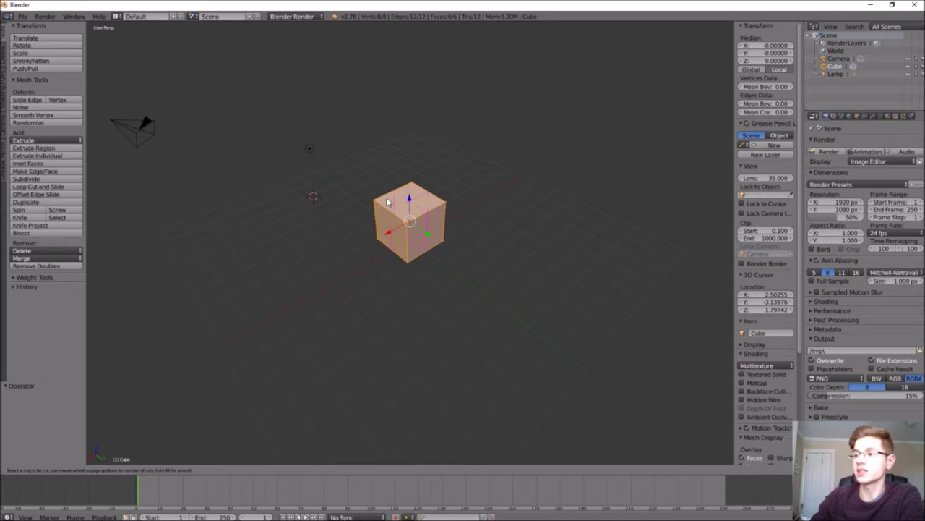
left_click(387, 228)
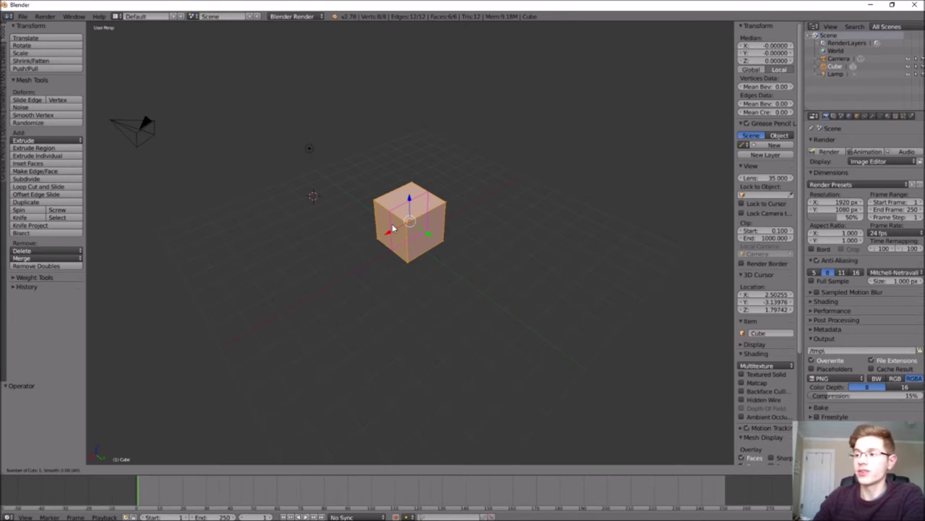
scroll(393, 228, "up", 3)
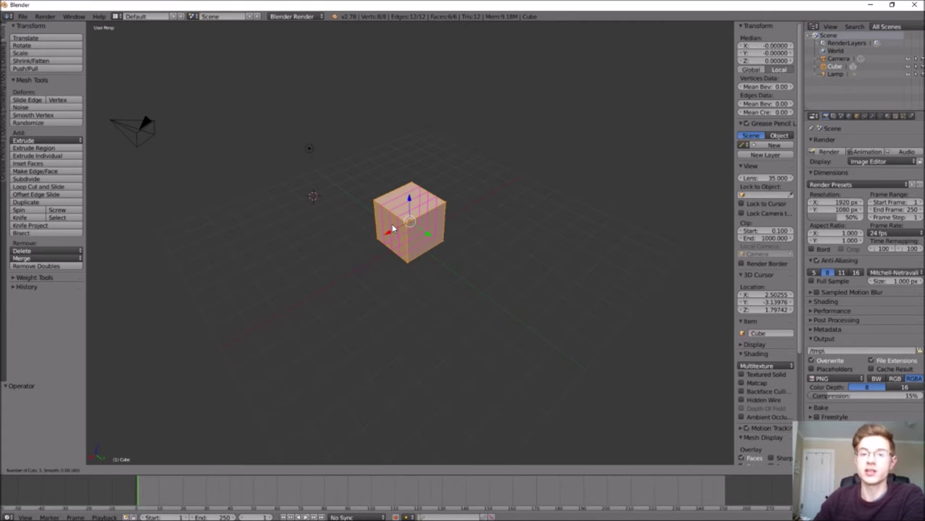
scroll(392, 228, "down", 2)
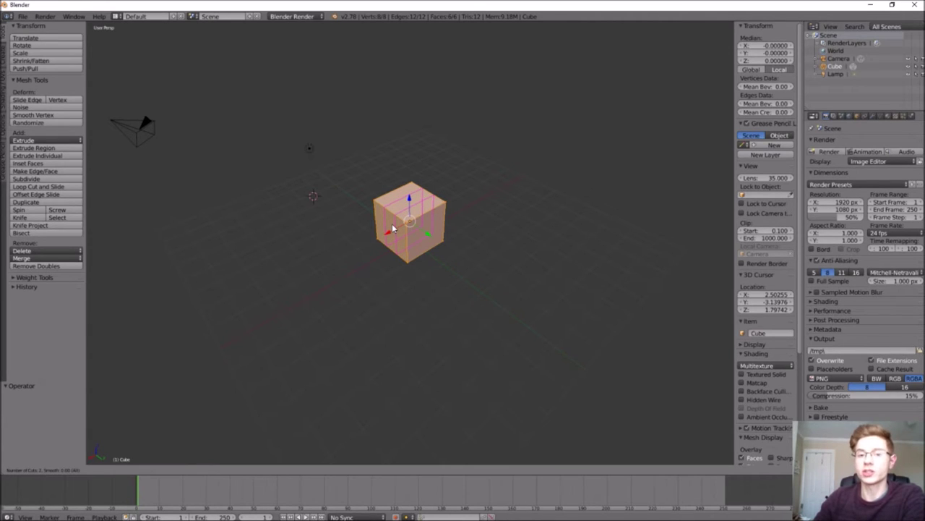
left_click(393, 229)
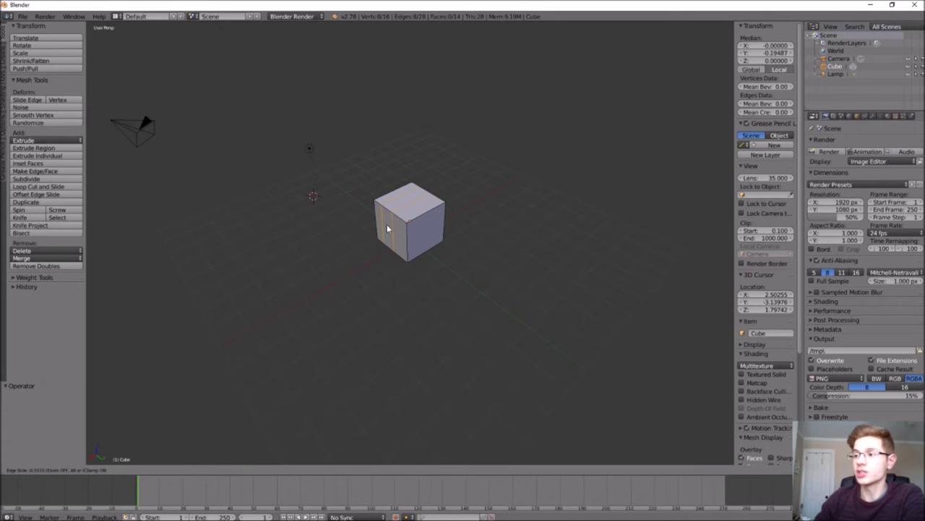
left_click(389, 233)
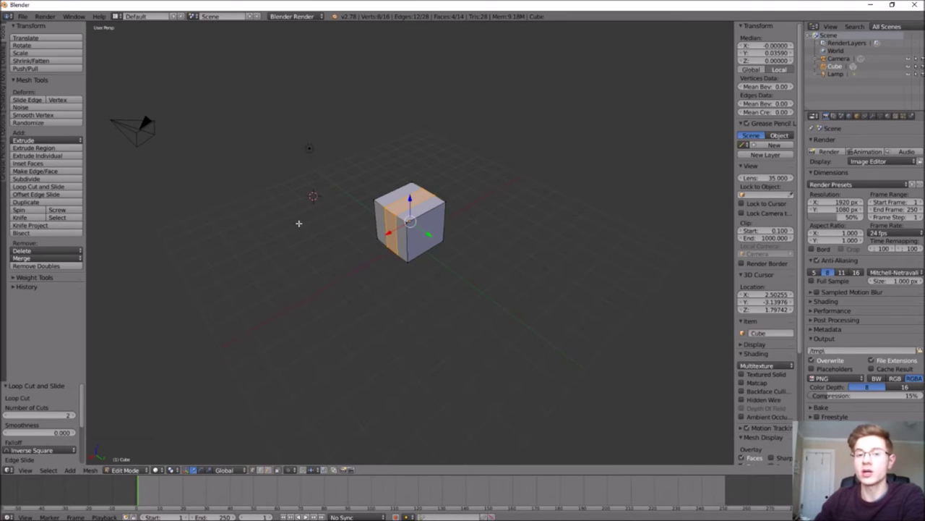
- Add a second loop cut with 2 vertical cuts crossing the first pair
left_click(54, 188)
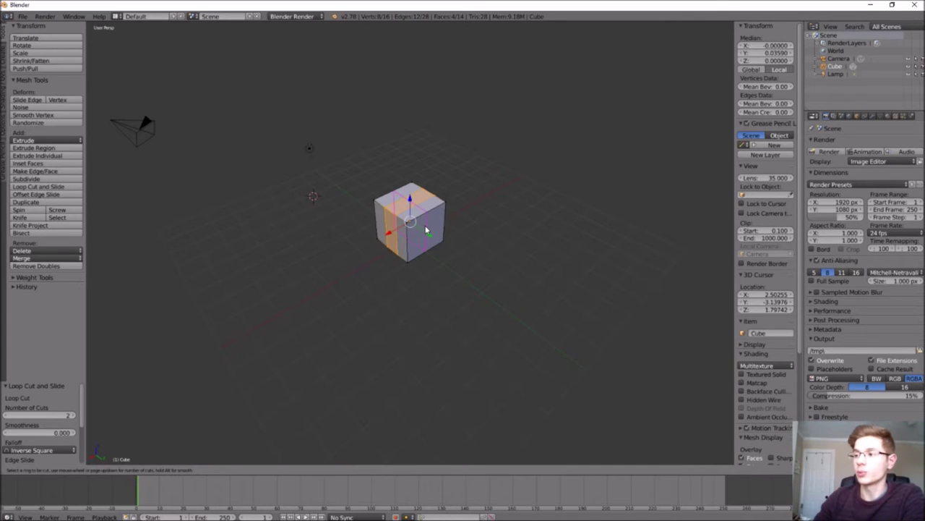
scroll(426, 230, "up", 1)
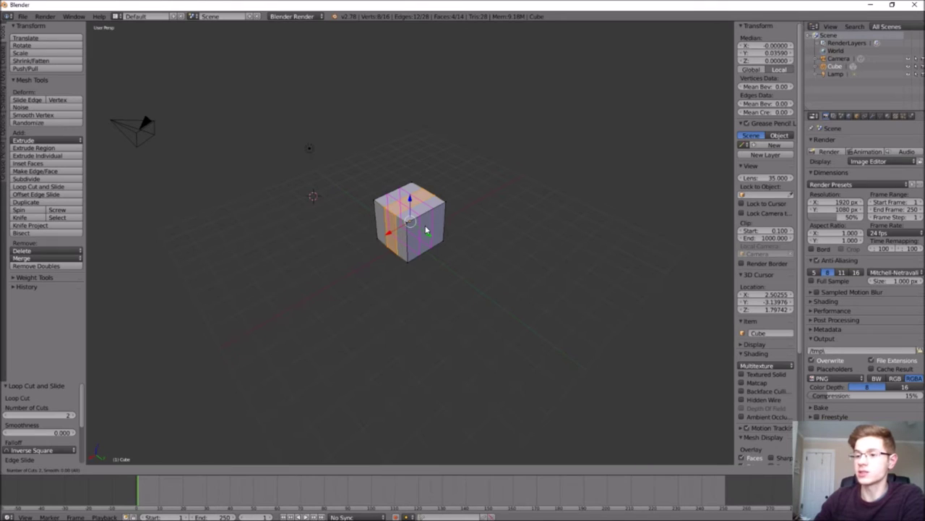
left_click(426, 230)
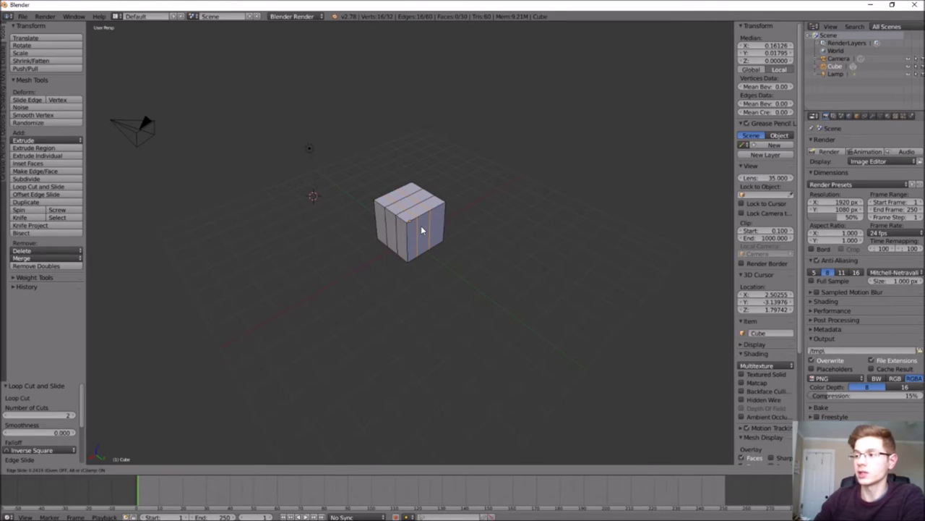
left_click(425, 230)
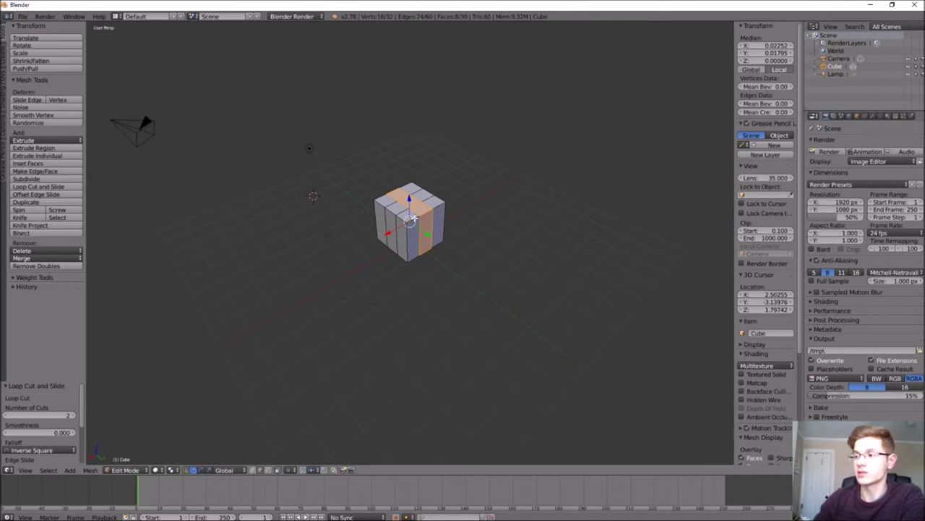
- Select the middle top edge on one side and lower it about 0.61 along Z, then lower an upper edge on an adjacent side
right_click(418, 219)
right_click(401, 222)
right_click(391, 214)
right_click(422, 214)
mouse_move(427, 190)
left_mouse_down()
mouse_move(424, 210)
mouse_move(425, 202)
left_mouse_up()
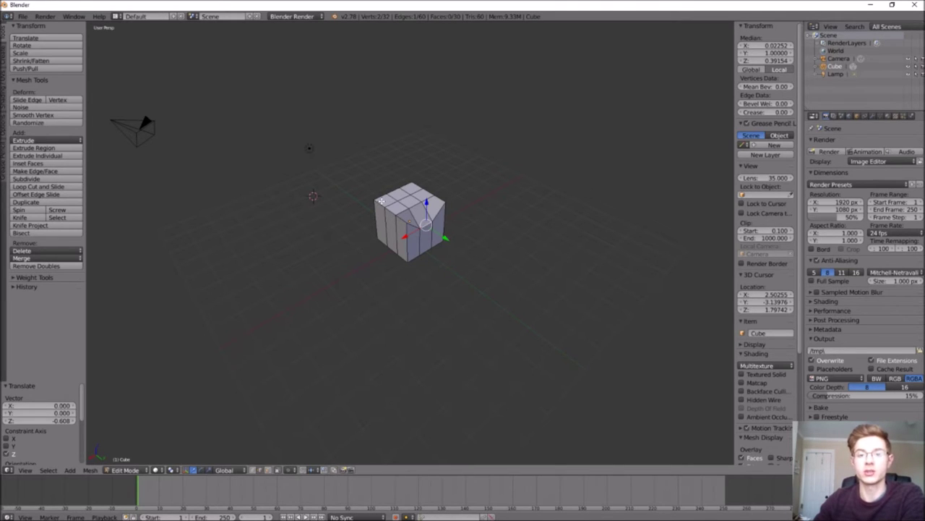
right_click(382, 201)
left_click_drag(379, 182, 381, 206)
- Lower the middle top edges on the remaining sides of the cube along Z to slope the upper faces
right_click(402, 215)
middle_click_drag(463, 232, 362, 221)
right_click(448, 226)
left_click_drag(449, 206, 419, 221)
right_click(419, 242)
middle_click_drag(499, 246, 426, 252)
right_click(500, 252)
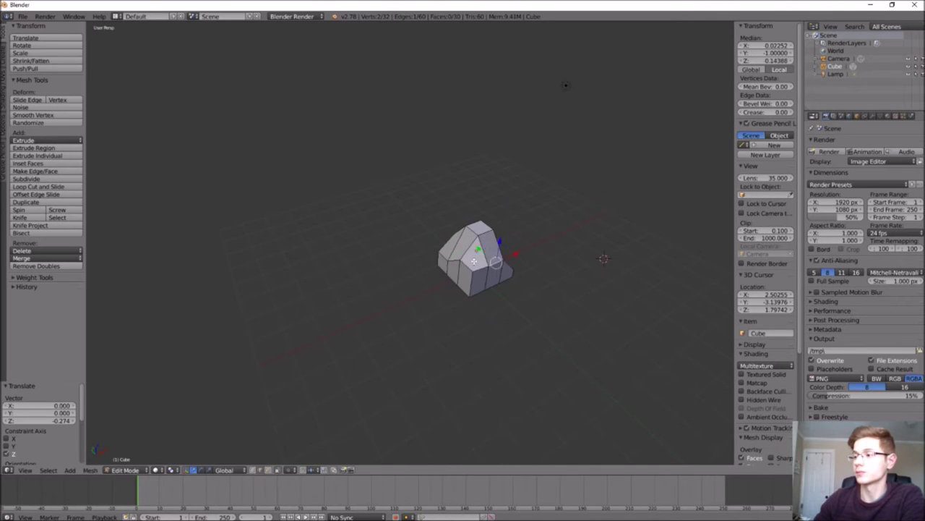
left_click_drag(500, 241, 500, 260)
- Lower two more upper side edges slightly along Z to give the rock an uneven outline
middle_click_drag(506, 257, 600, 238)
right_click(448, 293)
left_click_drag(447, 269, 447, 281)
middle_click_drag(441, 296, 478, 300)
right_click(435, 298)
left_click_drag(435, 275, 436, 282)
- Lower another upper side edge about 0.09 along Z and shift it about -0.07 along X
middle_click_drag(467, 289, 387, 300)
right_click(373, 306)
left_click_drag(373, 285, 372, 291)
middle_click_drag(383, 292, 321, 352)
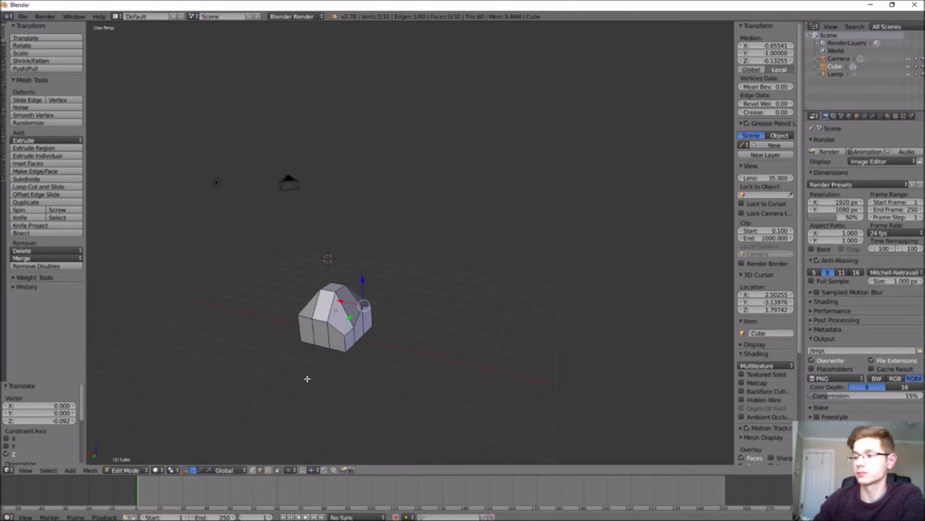
left_click_drag(340, 301, 342, 302)
middle_click_drag(342, 390, 333, 397)
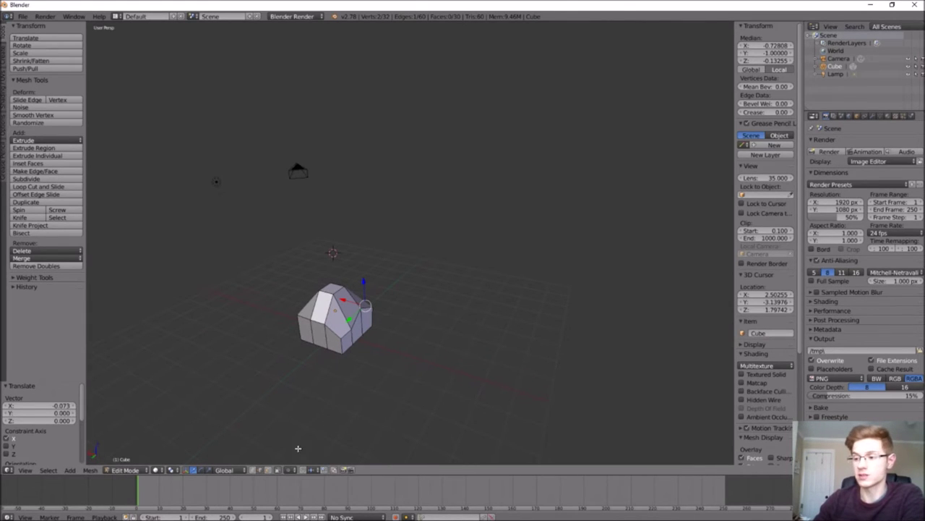
- Switch to vertex selection and move individual vertices along the rock's upper sides to break up the straight edges
right_click(340, 340)
right_click(325, 324)
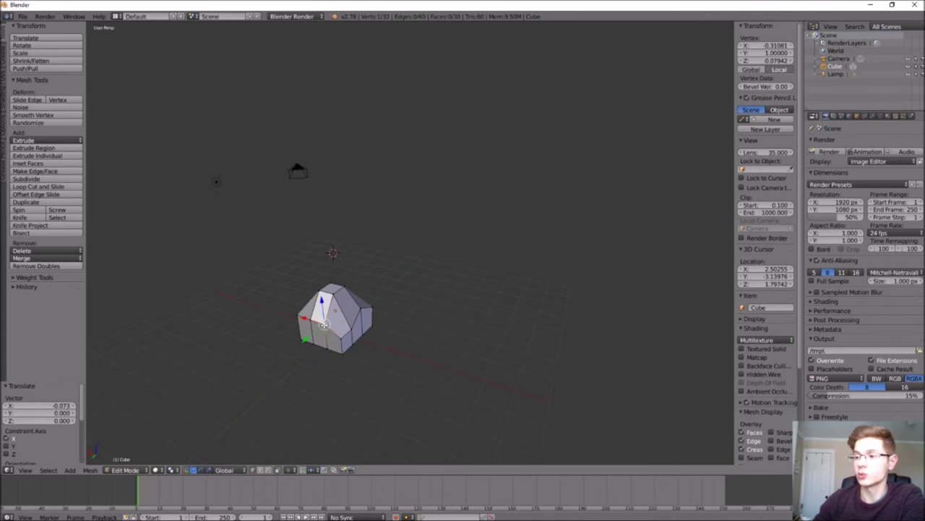
right_click(310, 319)
right_click(360, 309)
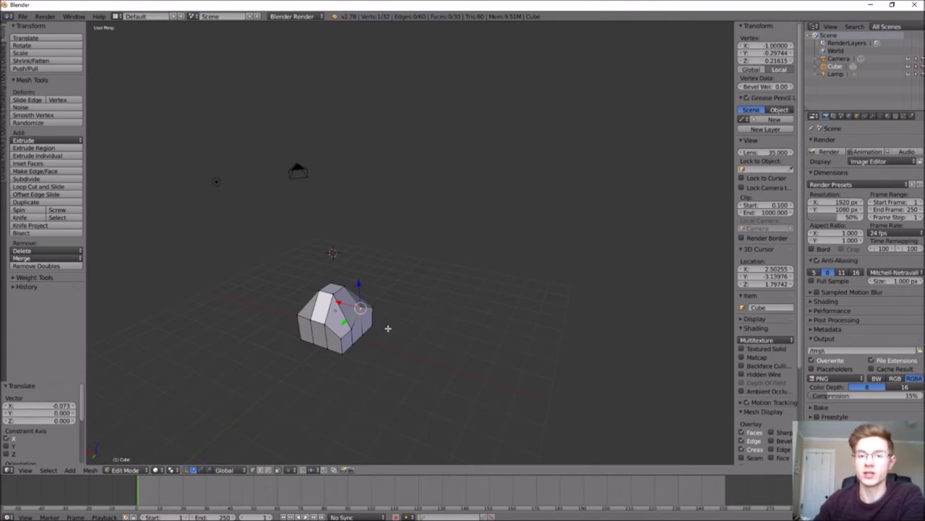
right_click(298, 316)
left_click_drag(288, 319, 282, 323)
middle_click_drag(283, 322, 337, 354)
right_click(282, 325)
left_click_drag(337, 354, 325, 360)
middle_click_drag(325, 360, 310, 355)
left_click_drag(310, 355, 305, 367)
- Reposition further single vertices around the rock for an irregular shape, lowering the last one about 0.28 along Z
right_click(256, 374)
middle_click_drag(231, 369, 266, 423)
left_click_drag(268, 443, 269, 450)
right_click(292, 413)
middle_click_drag(303, 412, 293, 312)
right_click(290, 321)
left_click_drag(269, 330, 275, 334)
right_click(271, 310)
middle_click_drag(275, 335, 304, 312)
left_click_drag(240, 276, 245, 297)
left_click(246, 298)
middle_click_drag(246, 298, 369, 383)
- Orbit around the rock and move a vertex on its lower side to make the outline more irregular
right_click(321, 296)
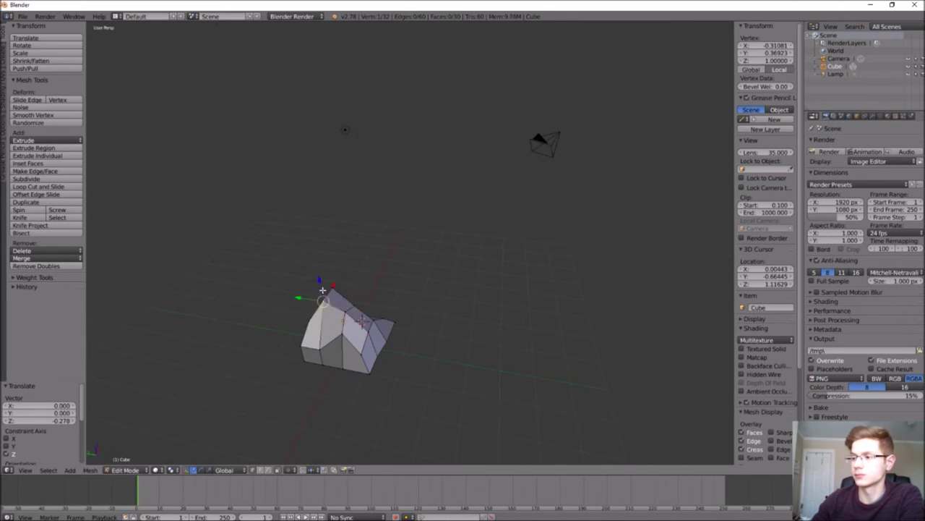
middle_click_drag(320, 296, 238, 325)
right_click(301, 389)
left_click_drag(319, 375, 311, 384)
middle_click_drag(311, 384, 372, 389)
right_click(376, 334)
middle_click_drag(376, 334, 434, 365)
- Raise one vertex of the rock along Z and nudge an upper vertex down by about 0.007
right_click(319, 344)
left_click_drag(320, 321, 319, 307)
middle_click_drag(319, 307, 346, 271)
right_click(336, 271)
left_click_drag(331, 250, 331, 252)
middle_click_drag(331, 252, 361, 269)
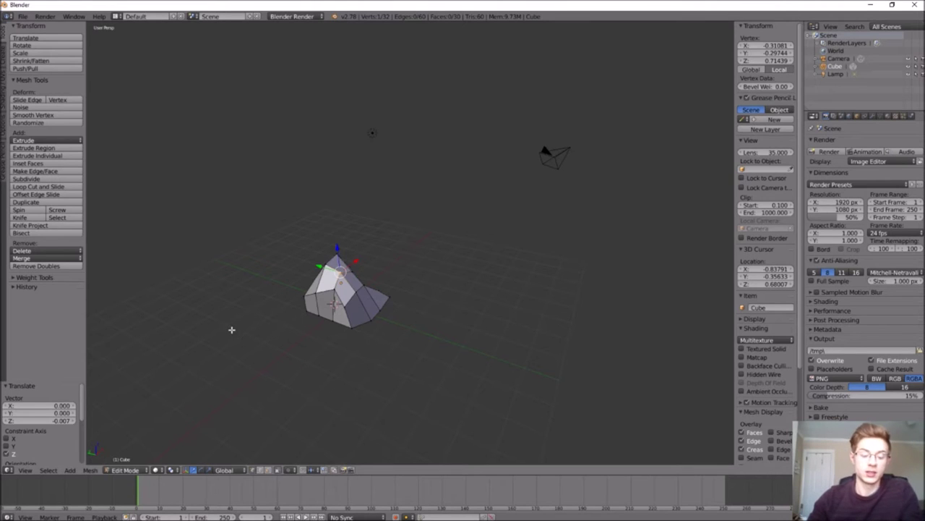
- Box-select the entire rock mesh in wireframe display, return to solid display, and duplicate it about -1.16 along the X axis
key("z")
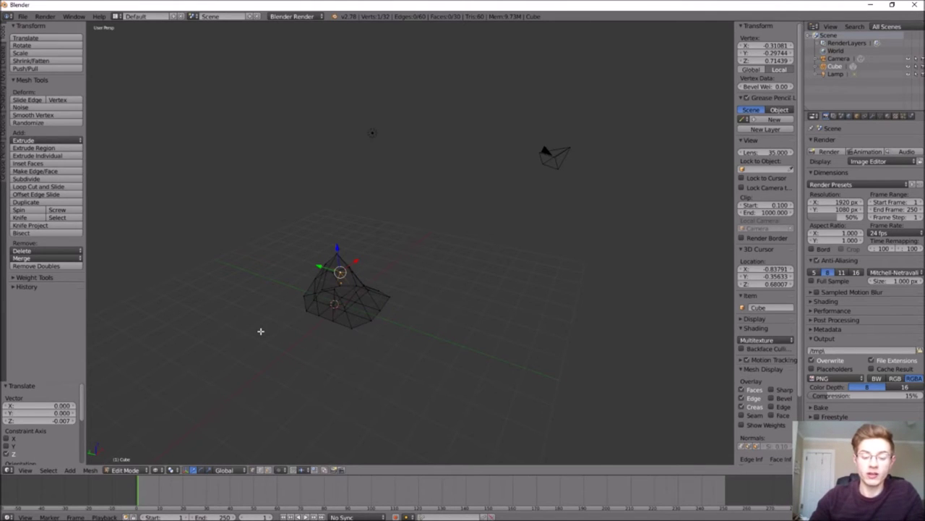
key("b")
left_click_drag(267, 220, 477, 373)
key("z")
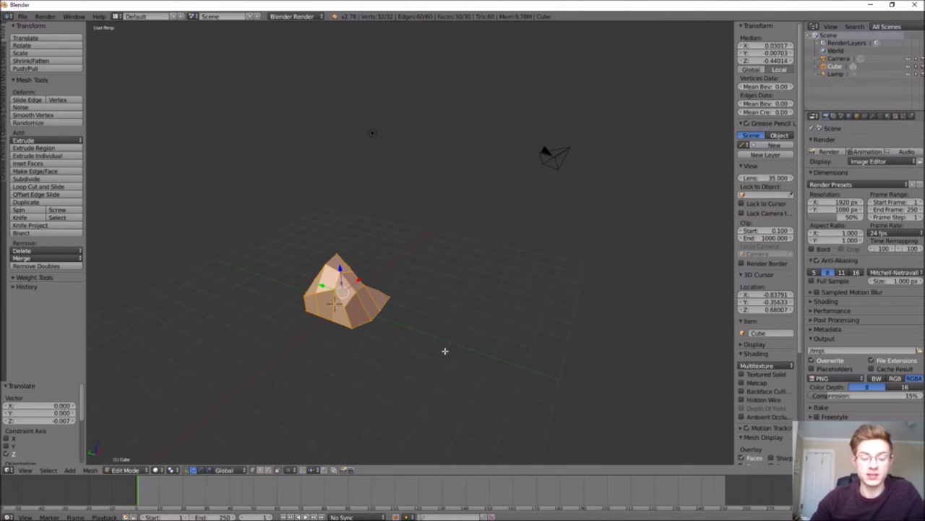
key("shift+d")
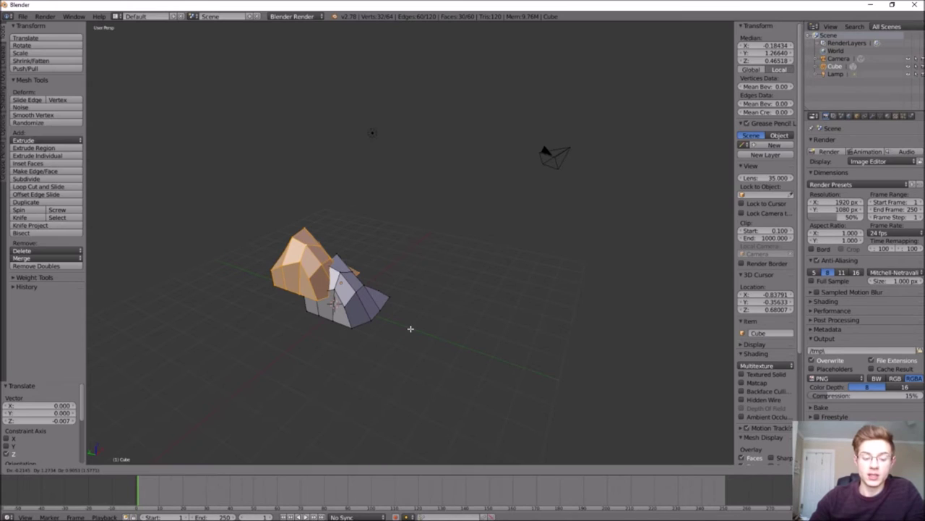
key("x")
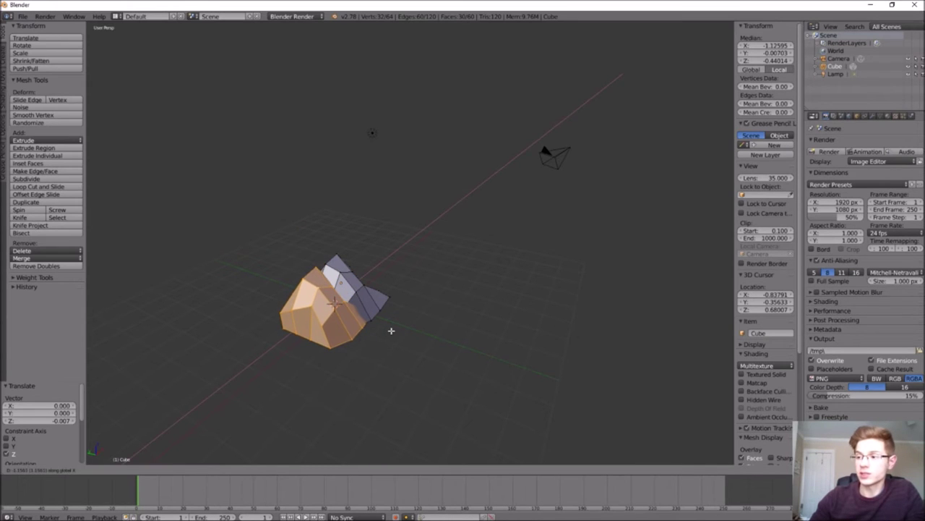
left_click(391, 333)
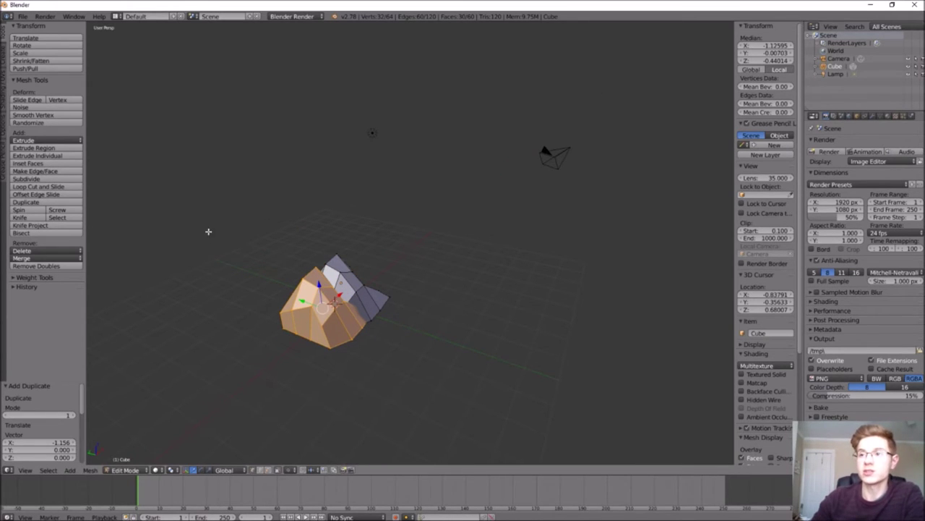
- Scale the duplicated rock to about 0.458 and rotate it about 200° around the Z axis
left_click(42, 52)
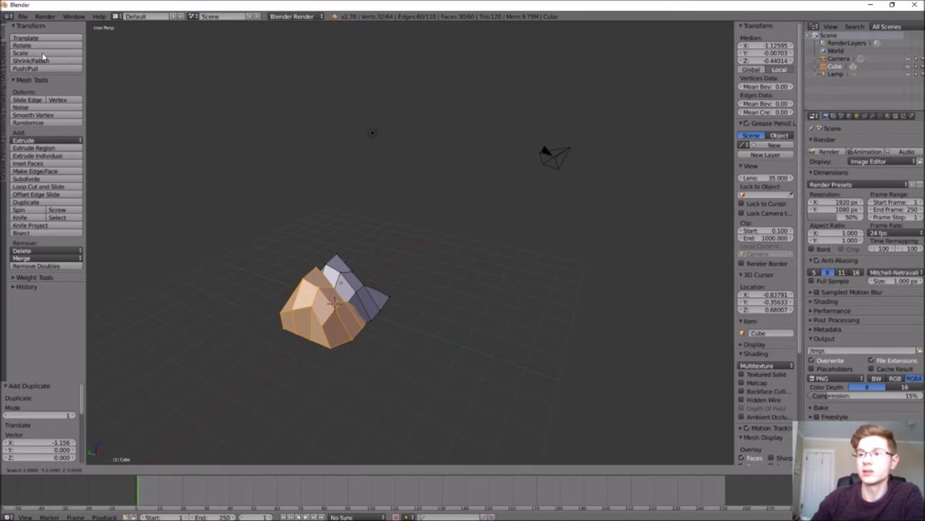
left_click(207, 178)
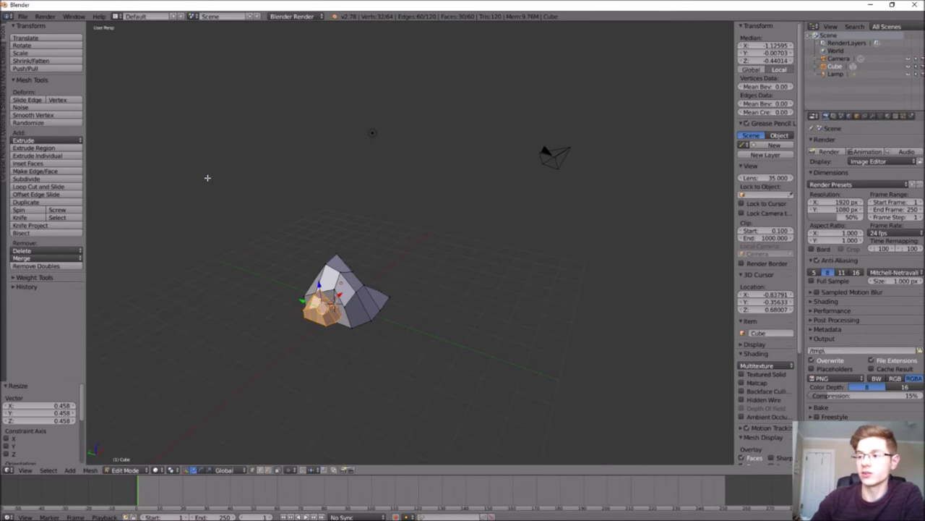
left_click(21, 52)
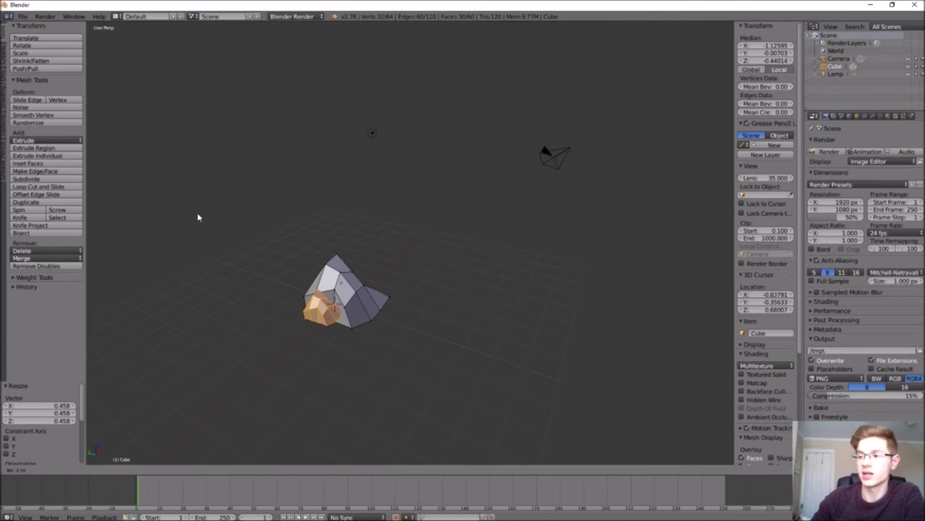
key("z")
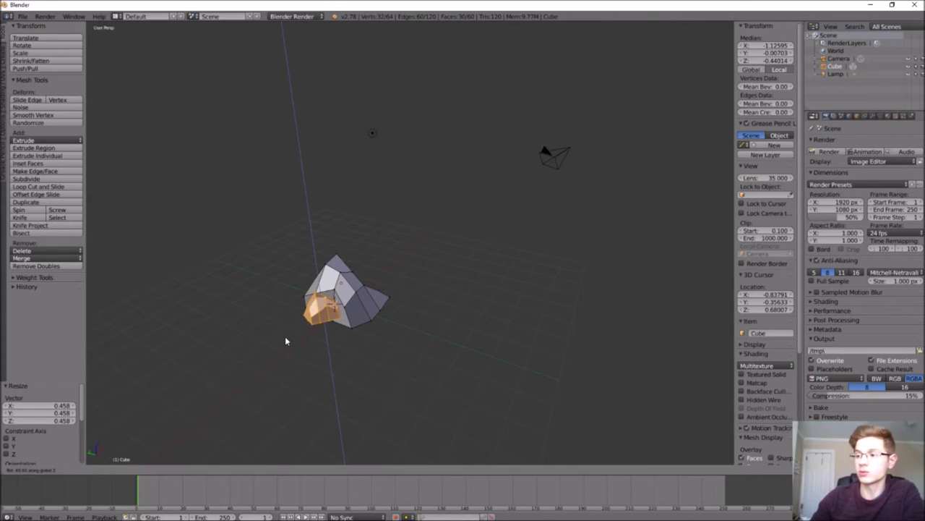
left_click(374, 326)
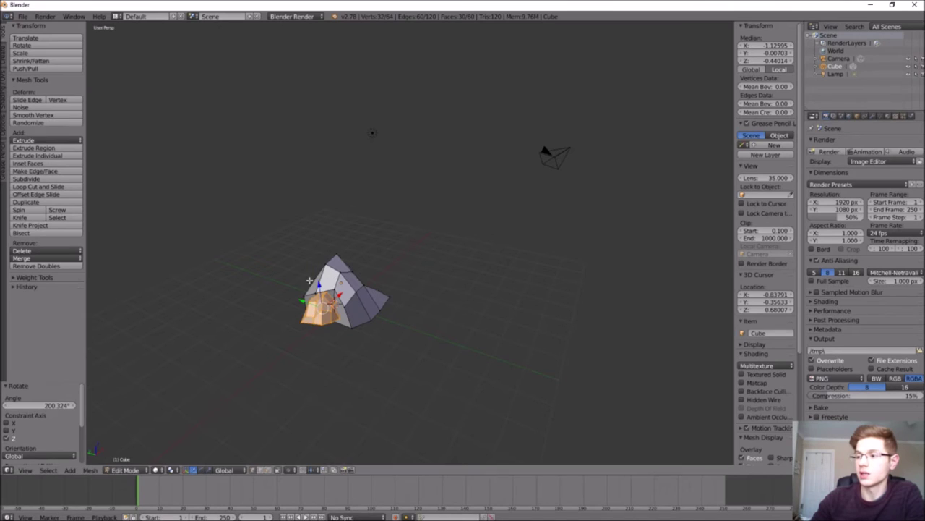
- Move the small rock down and sideways beside the large rock's base, to about X -1.04, Y 0.68, Z -0.76
key("g")
key("z")
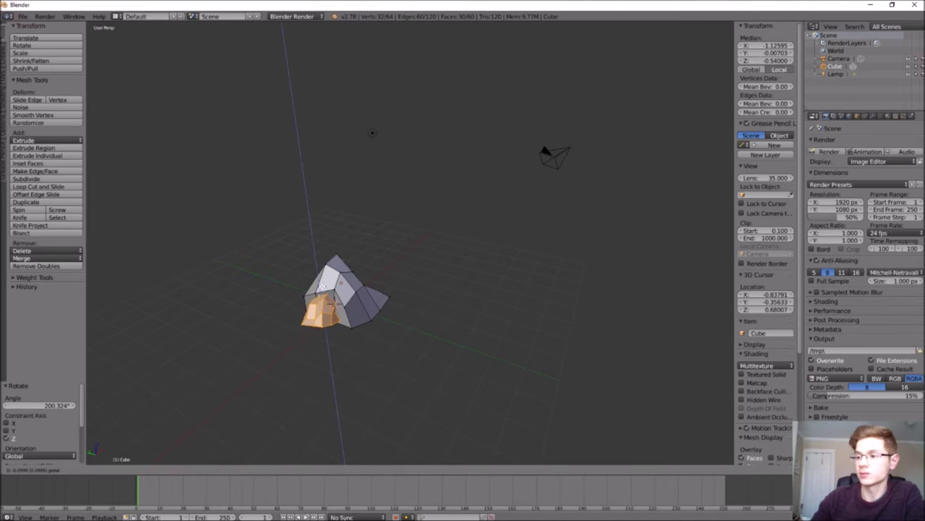
left_click(342, 293)
left_click_drag(339, 293, 336, 297)
middle_click_drag(336, 297, 431, 358)
left_click_drag(293, 316, 266, 314)
left_click_drag(300, 292, 300, 283)
middle_click_drag(306, 343, 315, 285)
left_click_drag(295, 285, 295, 293)
middle_click_drag(295, 293, 305, 318)
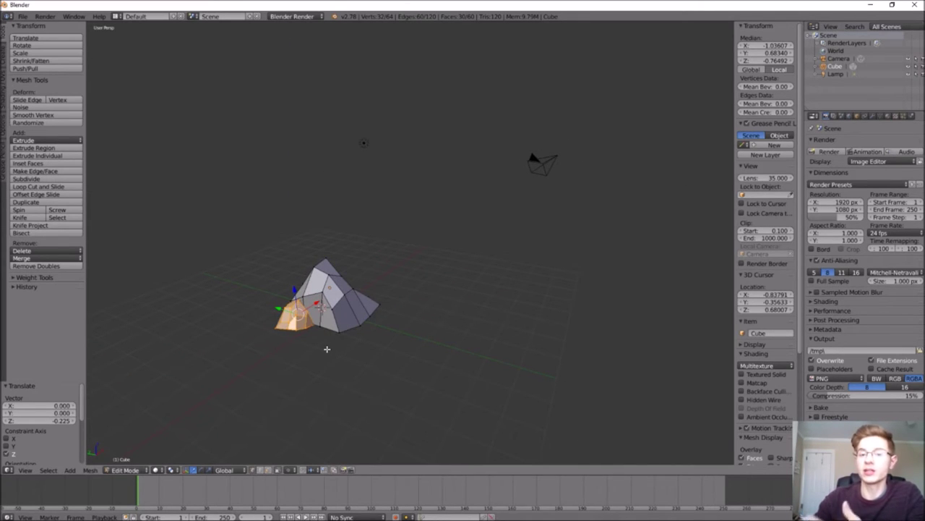
- Duplicate the small rock, slide the copy within the XY plane, and place it at another side of the large rock's base
key("shift+d")
key("shift+z")
left_click(390, 296)
middle_click_drag(390, 297, 403, 337)
left_click_drag(405, 283, 411, 273)
middle_click_drag(410, 278, 404, 405)
- Duplicate the small rock again and position this second copy against the large rock
key("shift+d")
left_click(347, 299)
left_click_drag(347, 299, 357, 303)
middle_click_drag(357, 303, 376, 210)
left_click_drag(340, 248, 339, 268)
middle_click_drag(369, 289, 340, 271)
middle_click_drag(463, 238, 362, 289)
- Nudge the second copy snugly into the large rock's base and deselect the whole mesh
left_click_drag(365, 302, 380, 309)
middle_click_drag(380, 309, 434, 246)
left_click_drag(355, 256, 355, 259)
middle_click_drag(355, 259, 309, 309)
left_click_drag(361, 261, 358, 263)
key("a")
middle_click_drag(308, 309, 329, 357)
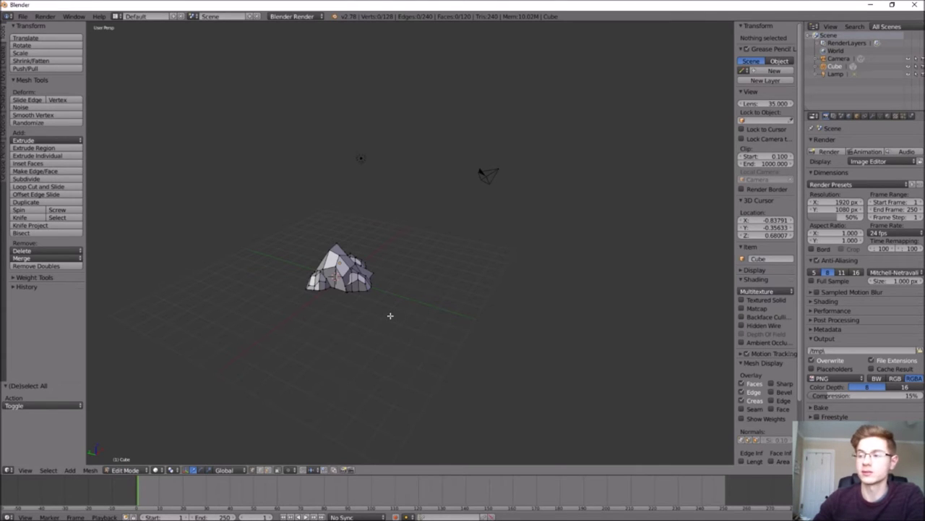
- Rename the cube object to Rock and switch to Object Mode
double_click(836, 67)
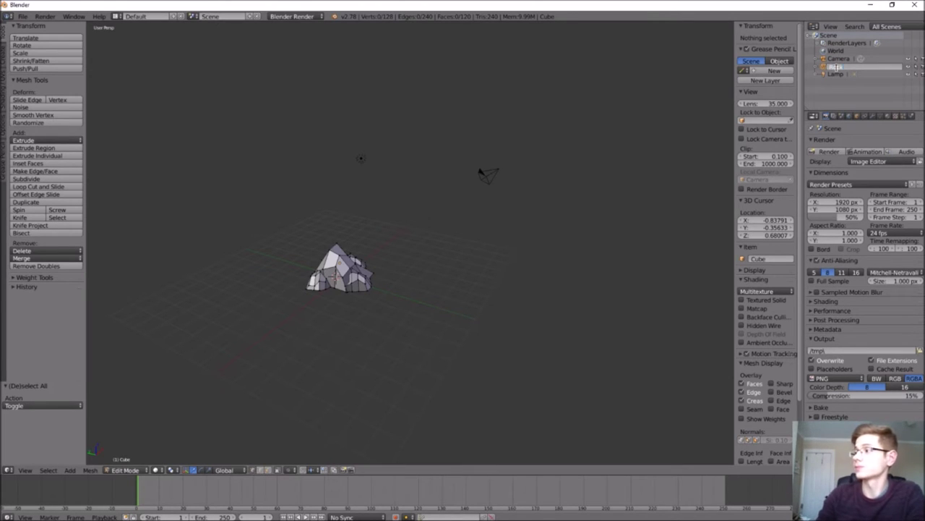
type("Rock")
key("Return")
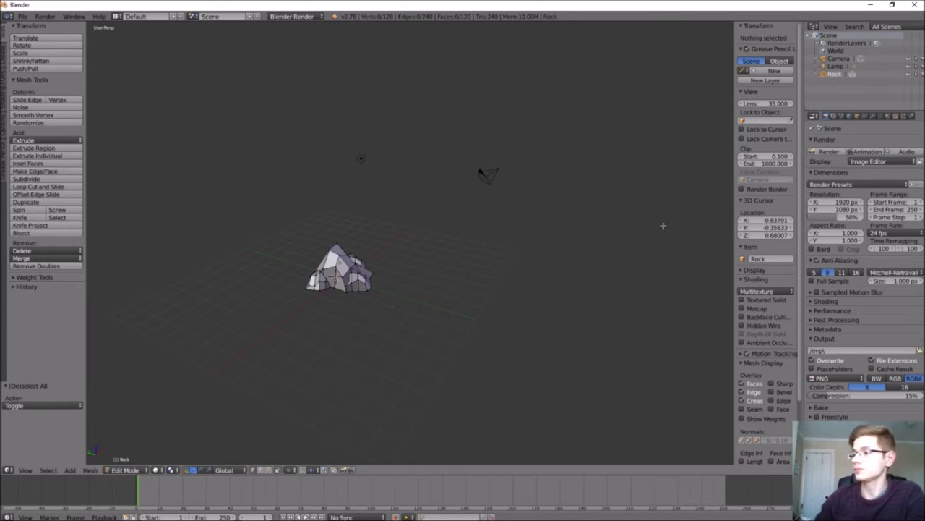
left_click(127, 470)
left_click(131, 460)
middle_click_drag(351, 345, 386, 330)
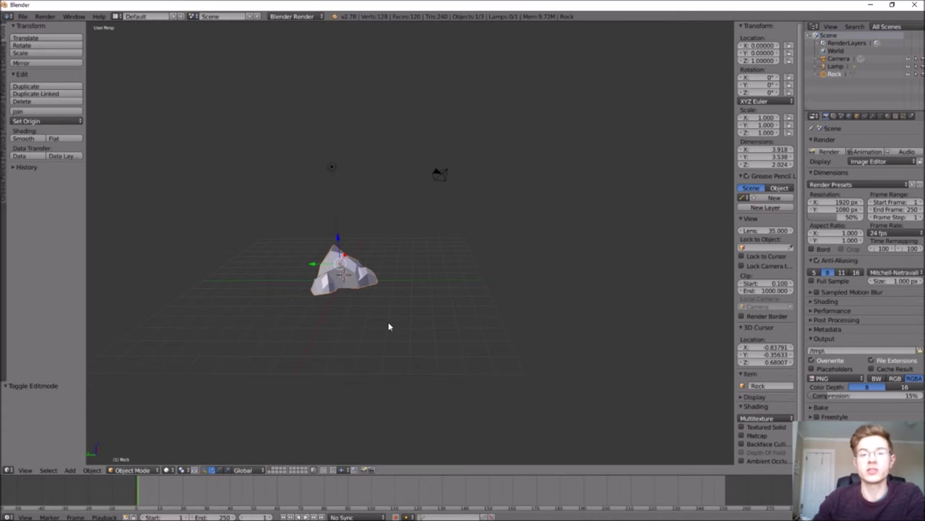
- Place the 3D cursor in empty space away from the rock and add a cylinder mesh there
left_click(384, 332)
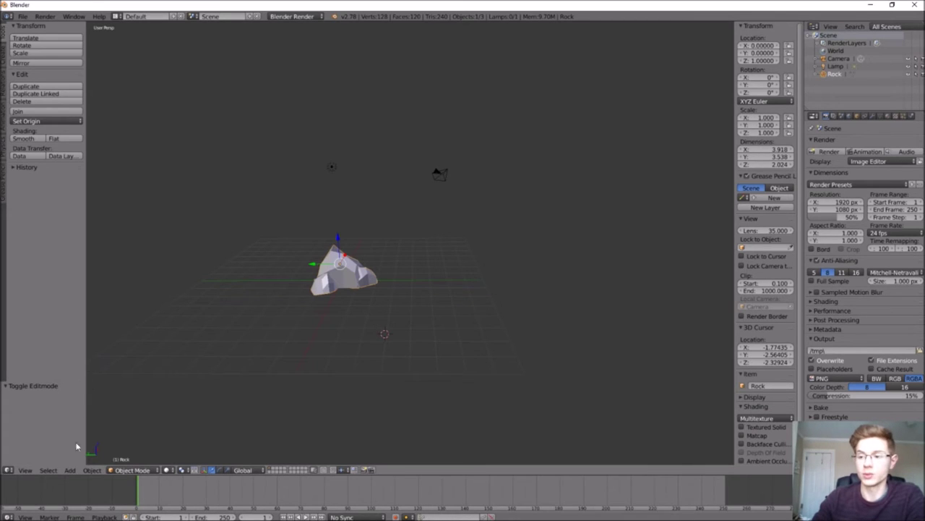
left_click(237, 390)
left_click(66, 471)
mouse_move(83, 460)
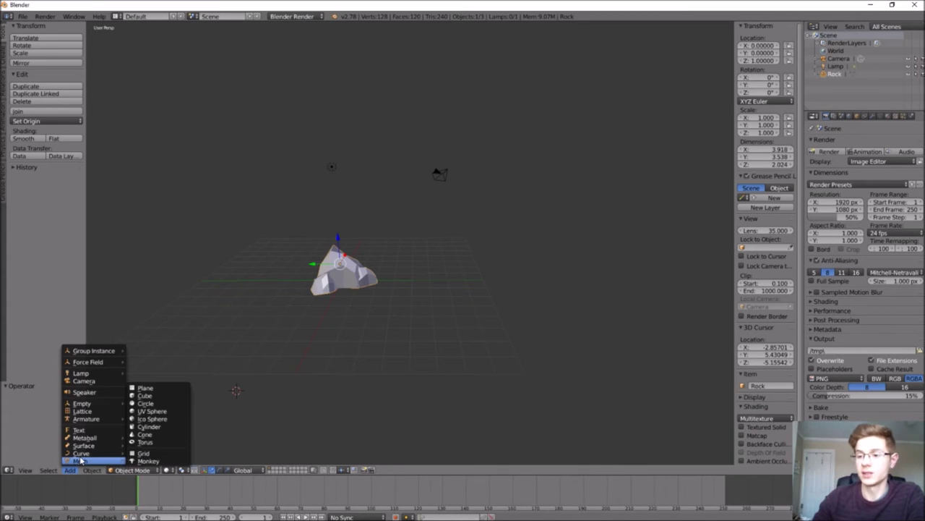
left_click(172, 426)
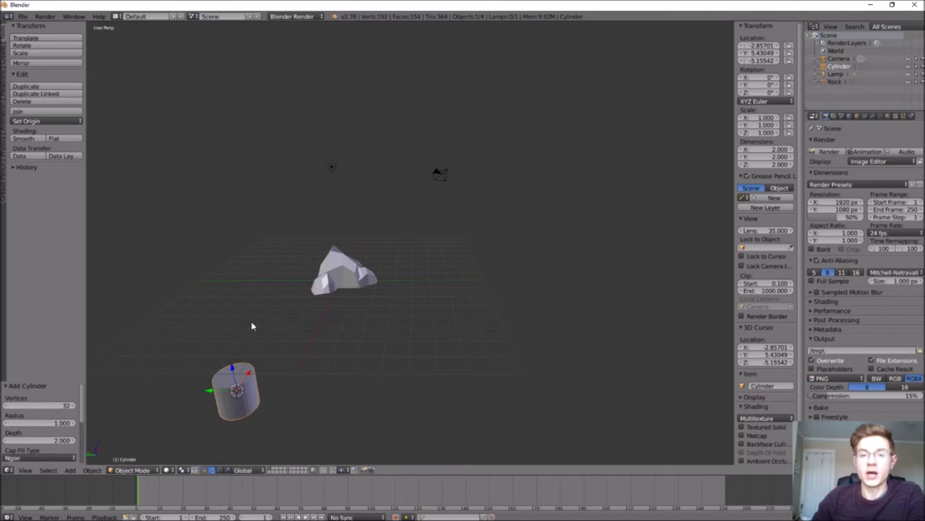
- Reduce the new cylinder's vertex count to 12
left_click(6, 407)
left_click(6, 407)
left_click(6, 407)
left_click(6, 407)
left_click(6, 407)
left_click(6, 407)
left_click(6, 407)
left_click(6, 407)
left_click(5, 407)
left_click(6, 407)
left_click(6, 407)
left_click(6, 407)
left_click(5, 407)
left_click(6, 407)
left_click(6, 407)
left_click(5, 407)
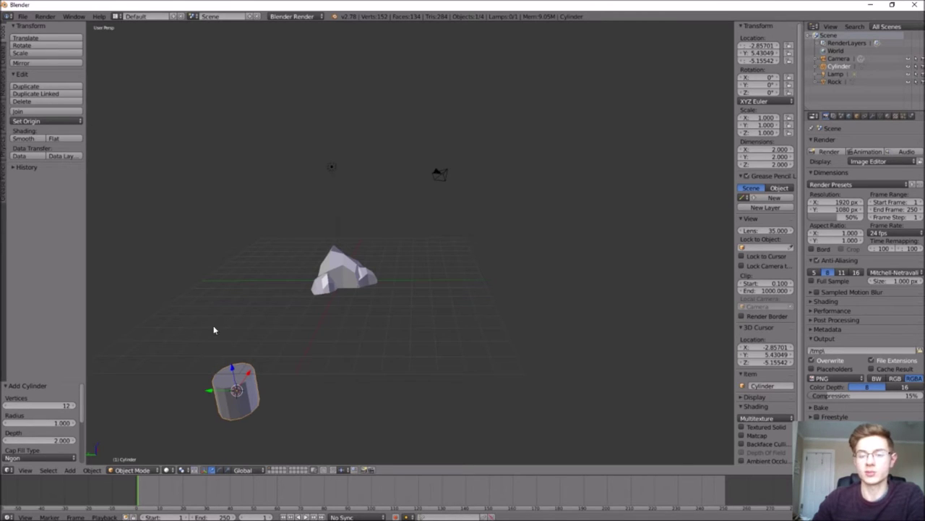
- Raise the cylinder about 6.27 along the Z axis, level with the rock
key("g")
key("z")
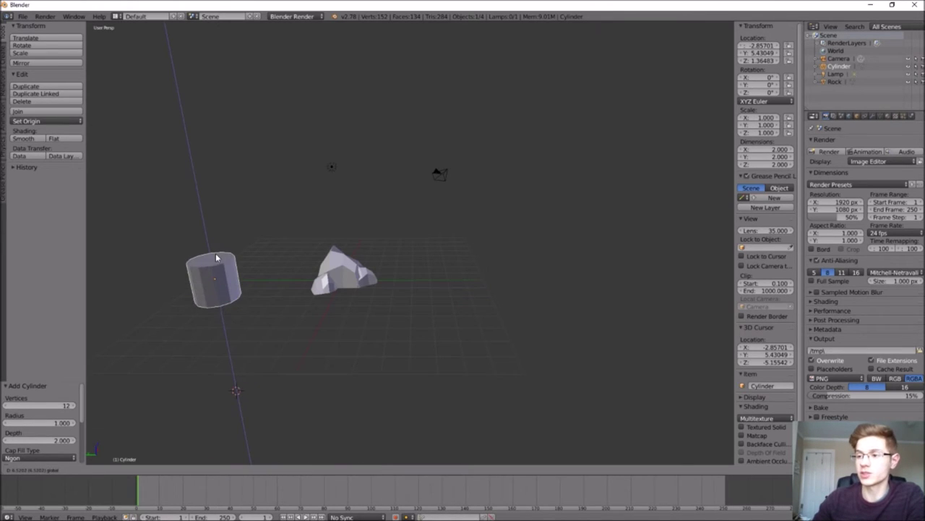
left_click(215, 264)
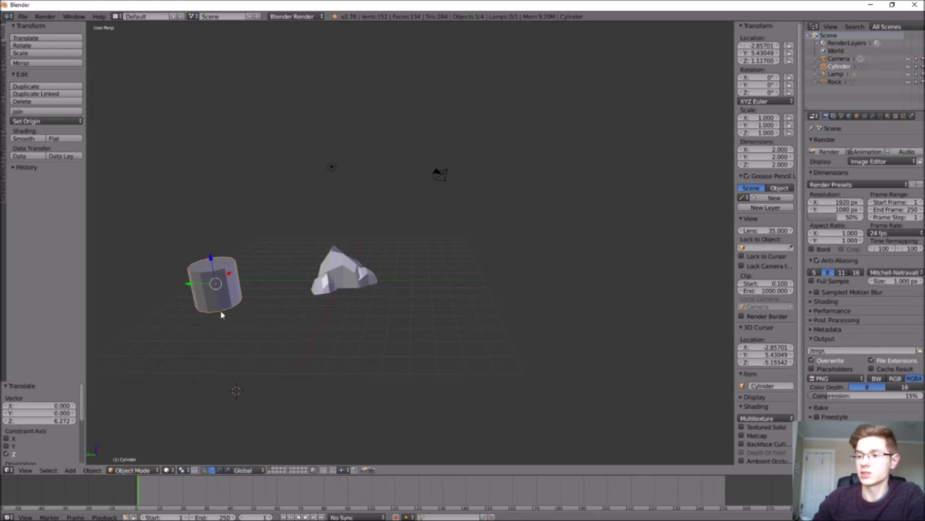
middle_click_drag(221, 314, 183, 330)
left_click(182, 334)
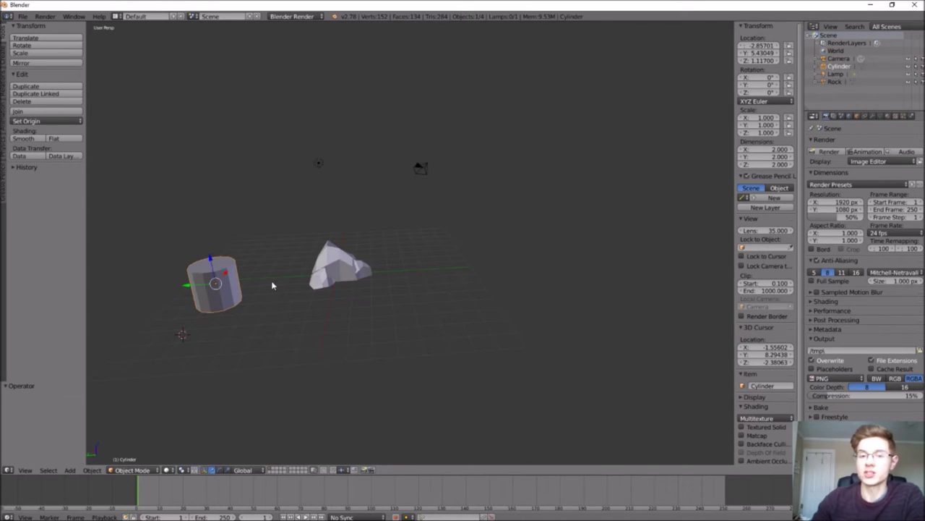
- Enter Edit Mode on the cylinder, use face selection, and extrude its top face about 7.14 upward
left_click(132, 471)
left_click(132, 452)
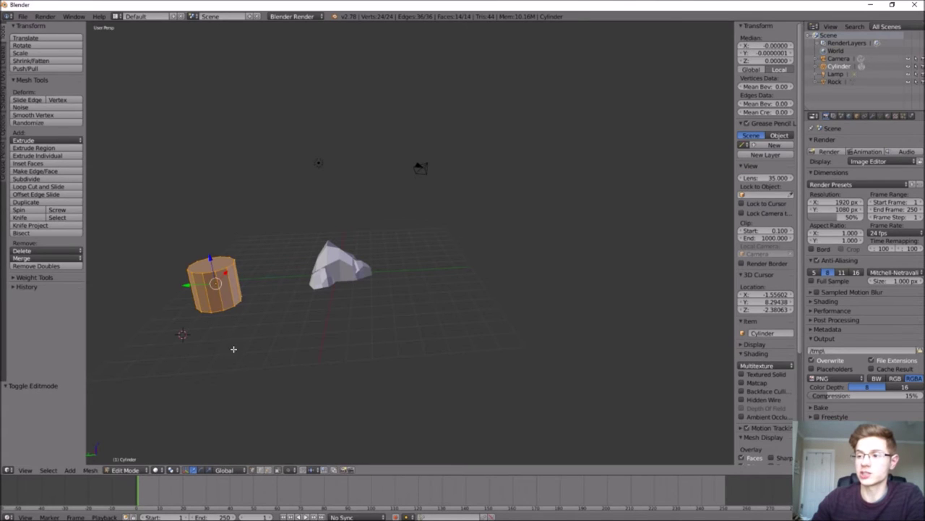
right_click(206, 268)
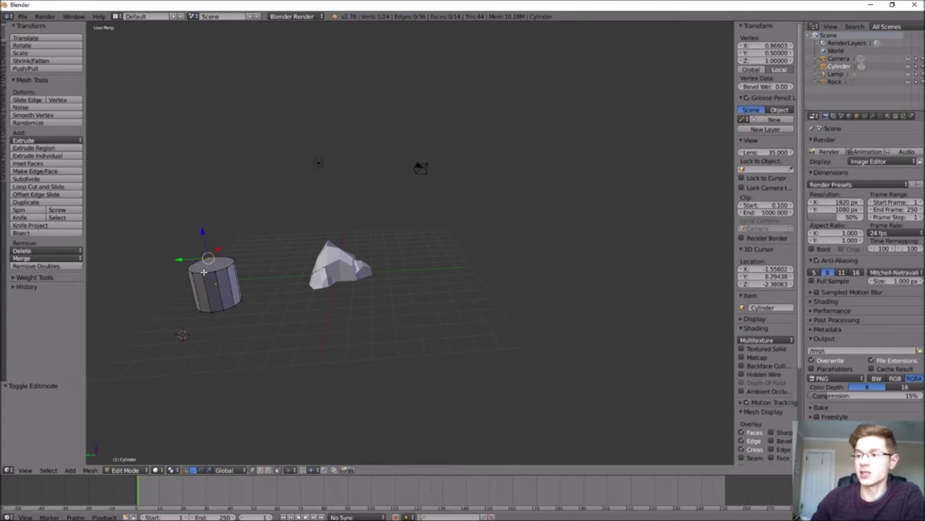
left_click(267, 470)
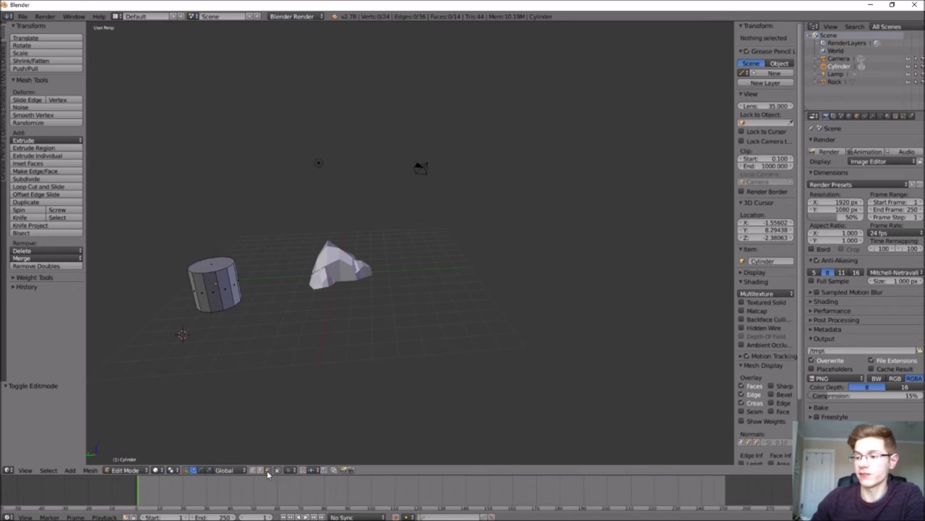
right_click(212, 268)
key("e")
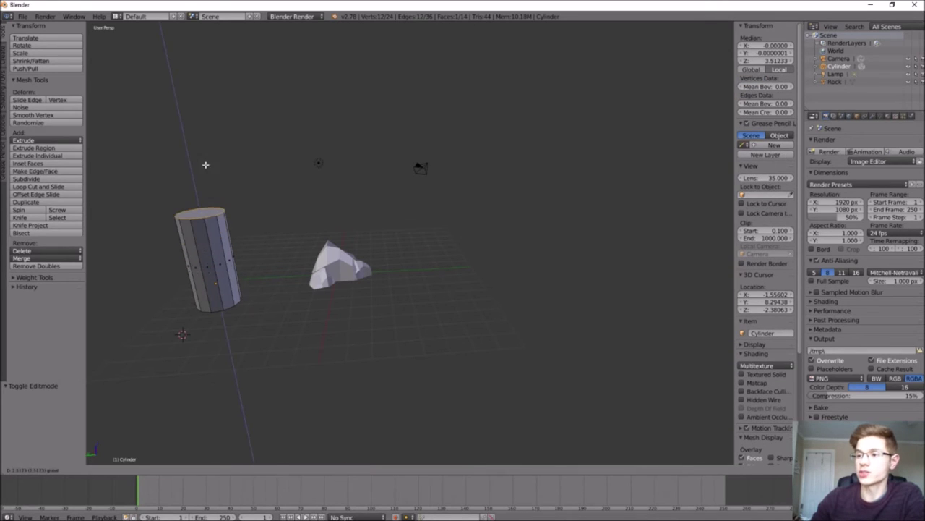
left_click(202, 116)
scroll(206, 128, "down", 3)
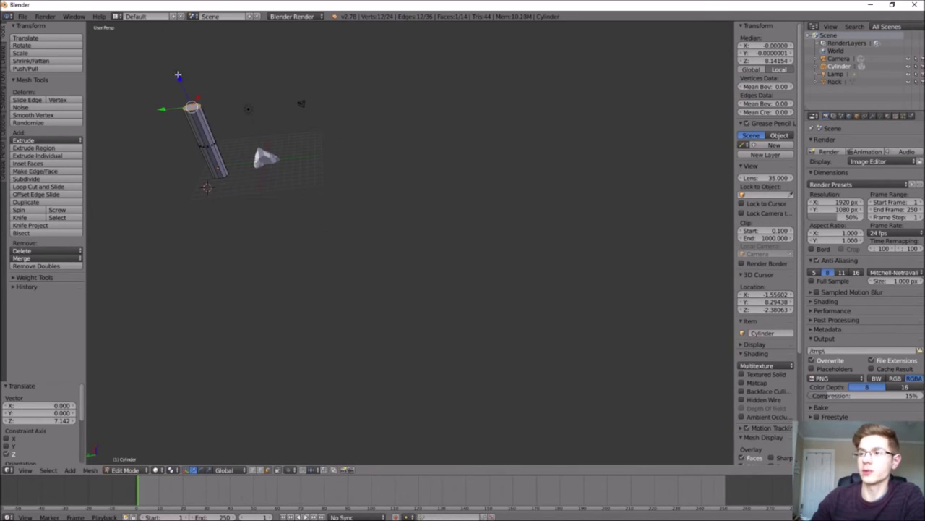
- Move the cylinder's top face about 5.16 further up along Z
key("g")
key("z")
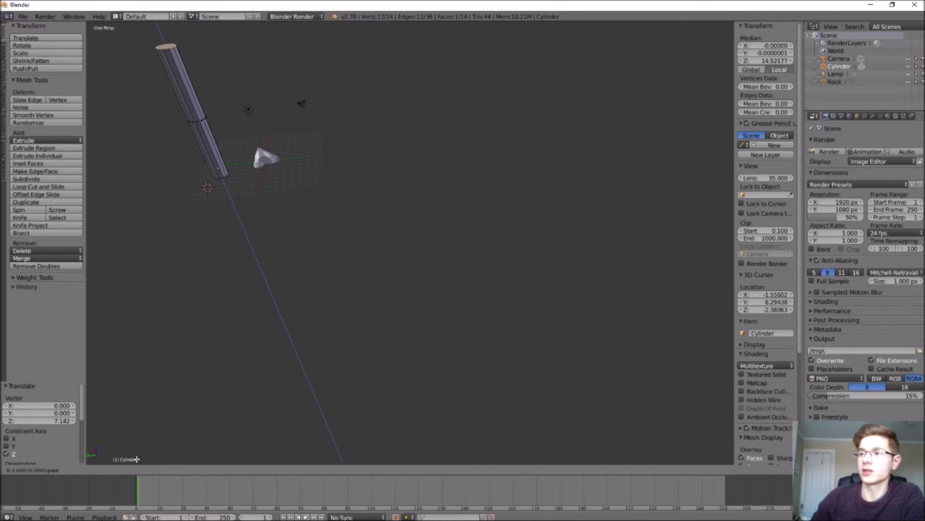
left_click(139, 33)
scroll(229, 149, "down", 6)
scroll(181, 68, "up", 4)
middle_click_drag(182, 65, 290, 178)
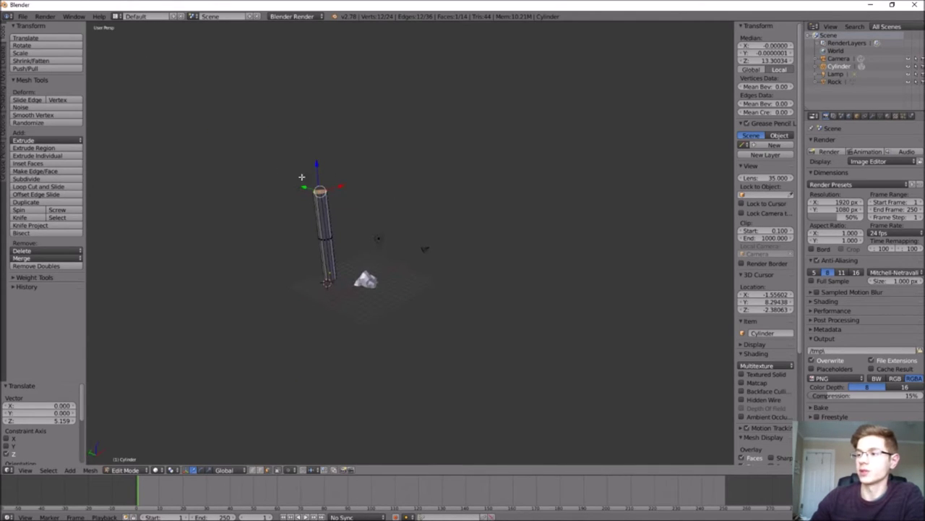
- Readjust the top face's height along Z to about 14.88
key("g")
key("z")
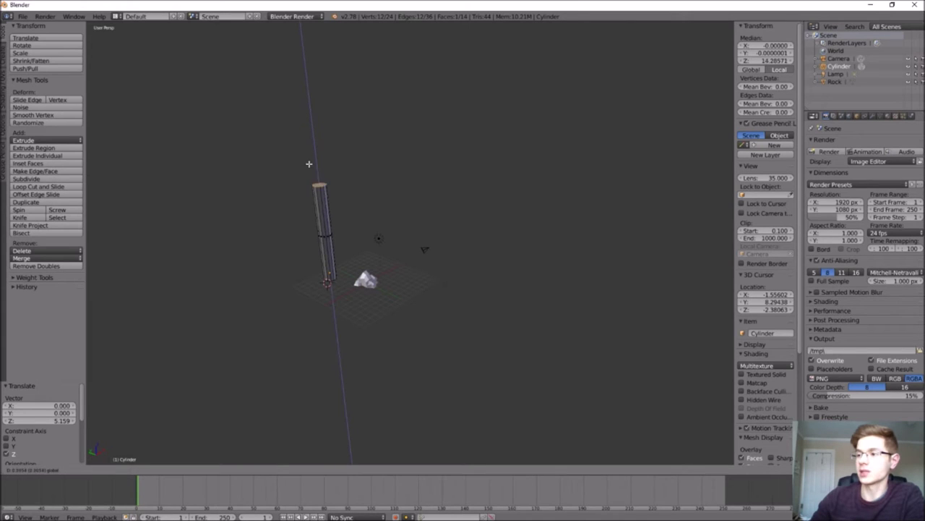
left_click(312, 188)
key("g")
key("z")
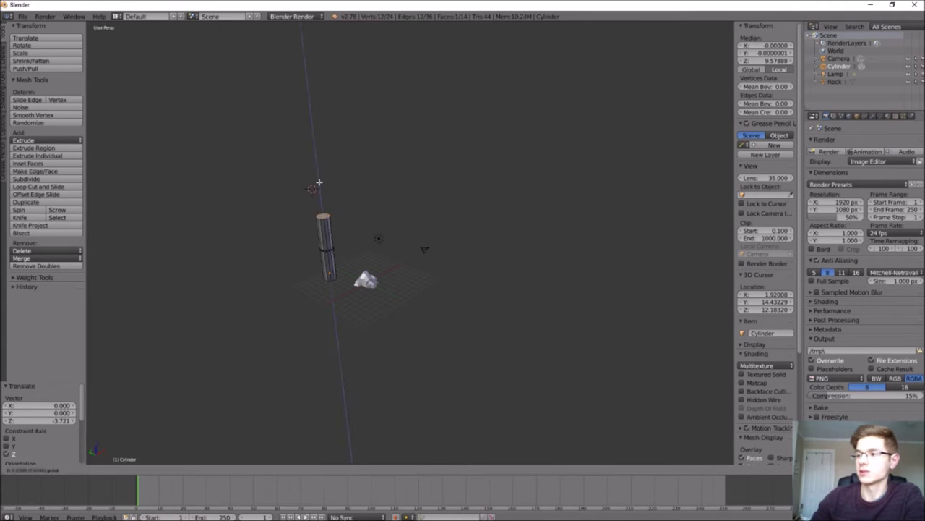
left_click(314, 153)
middle_click_drag(316, 258, 329, 258)
scroll(329, 258, "up", 3)
left_click(357, 188)
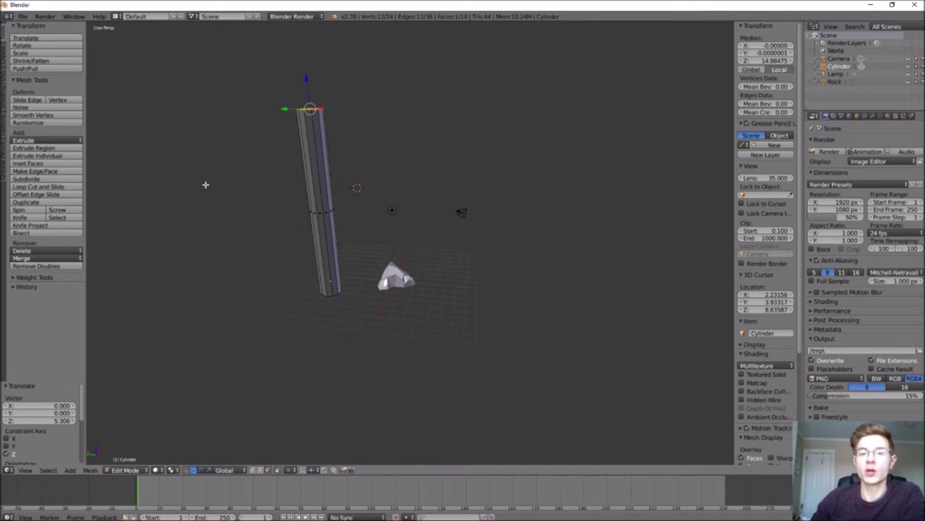
- Add 11 loop cuts around the tall extruded section of the cylinder
left_click(62, 189)
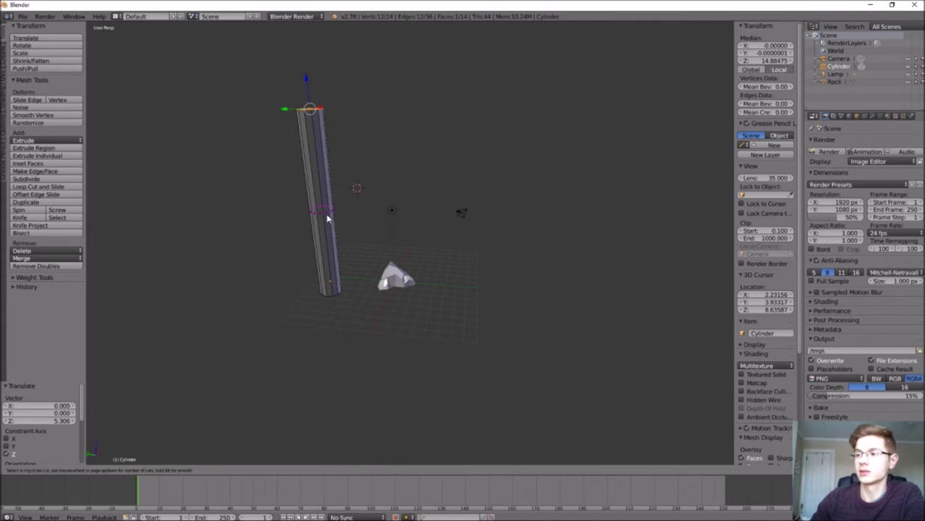
scroll(326, 218, "up", 2)
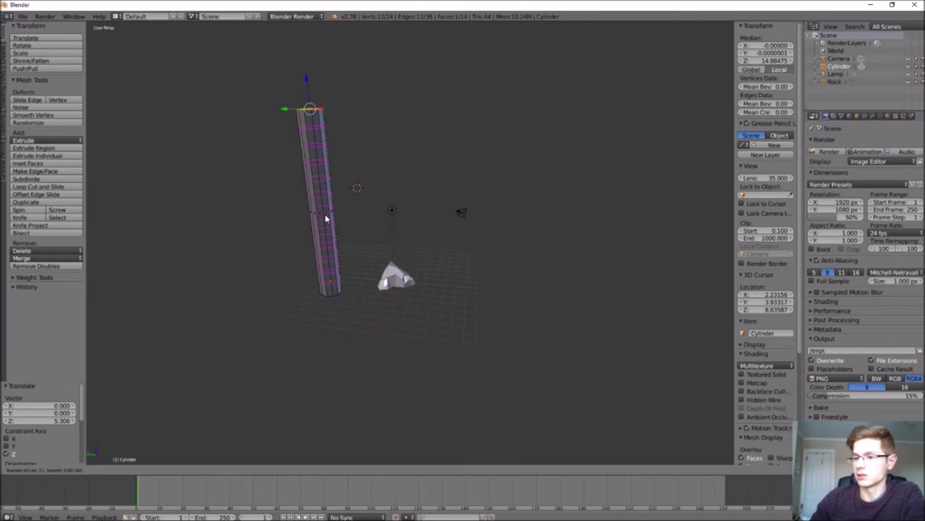
left_click(324, 216)
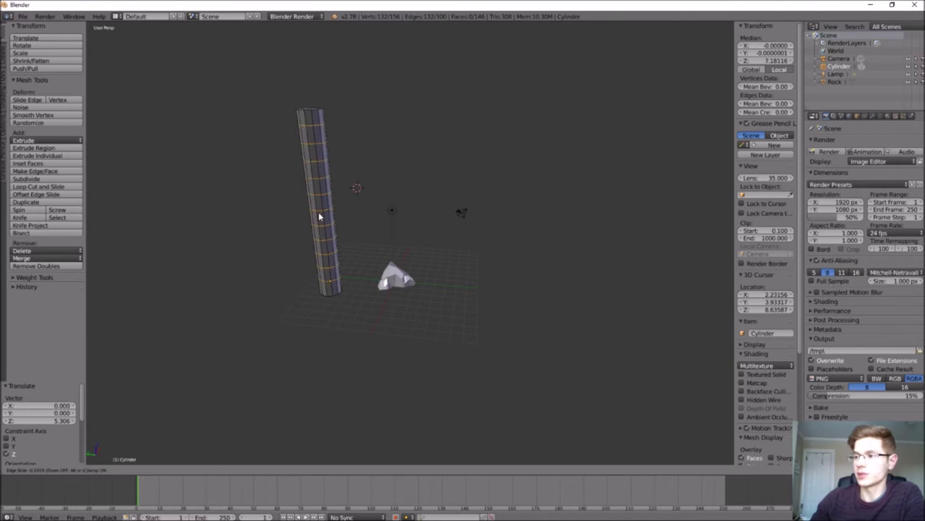
left_click(320, 214)
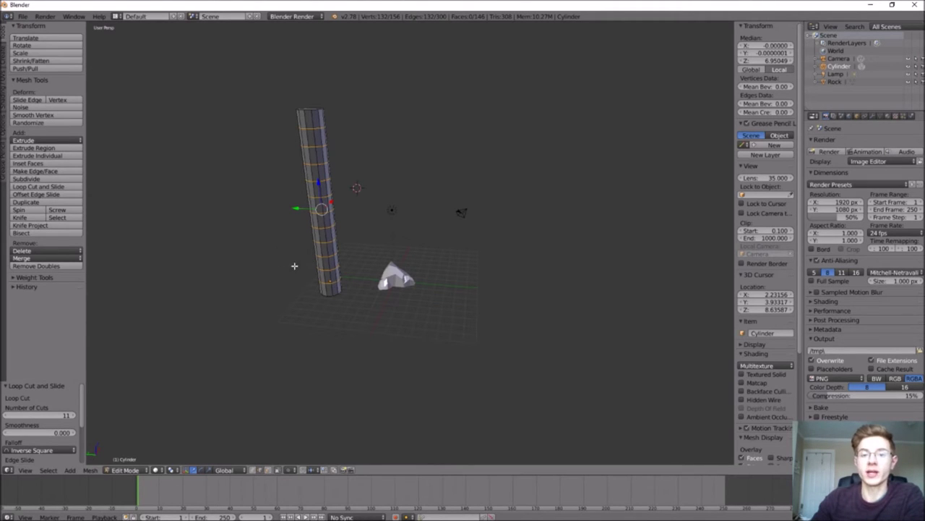
- With vertex selection, pull one vertex of the cylinder's bottom edge outward along negative X and about 0.40 along Y
scroll(279, 285, "up", 5)
scroll(280, 285, "down", 4)
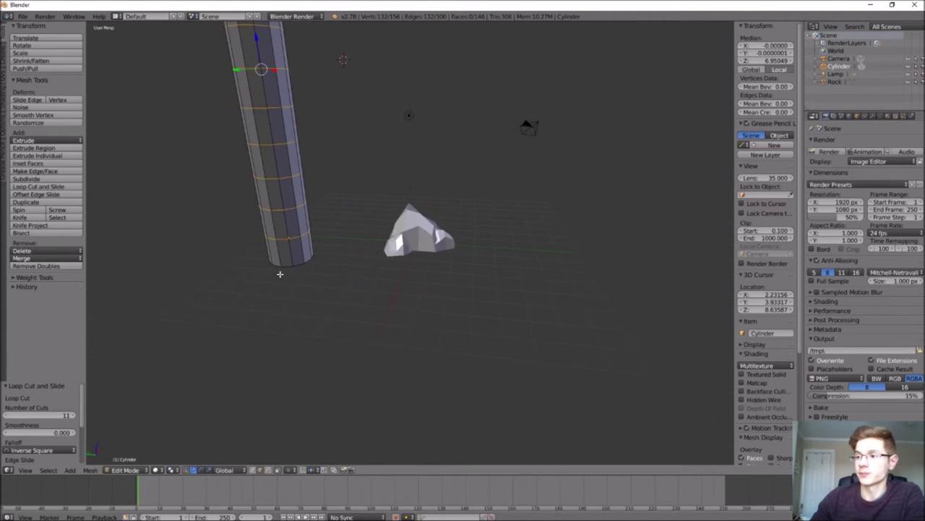
middle_click_drag(292, 285, 275, 270)
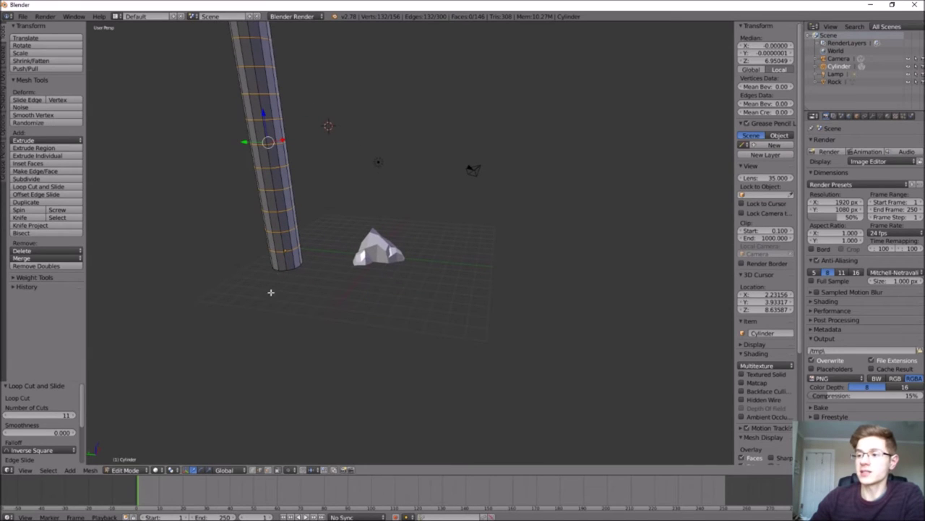
left_click(253, 470)
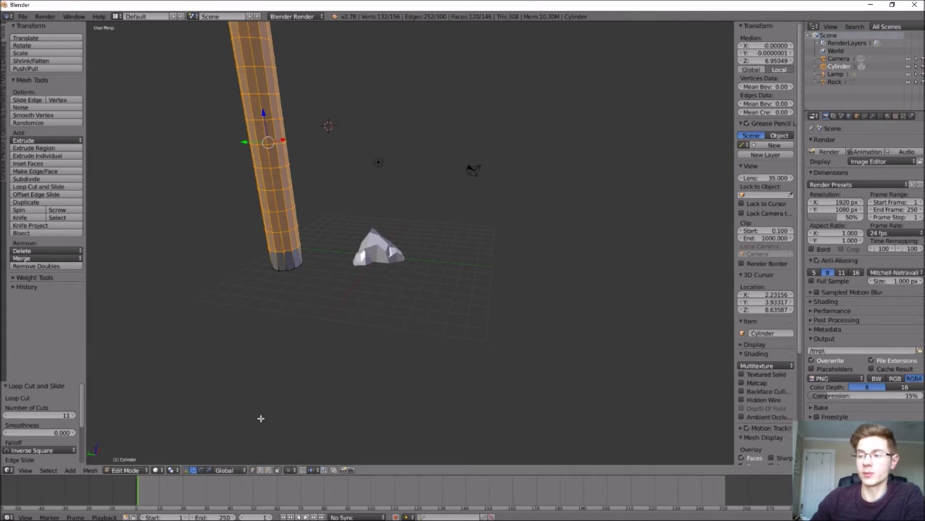
right_click(279, 269)
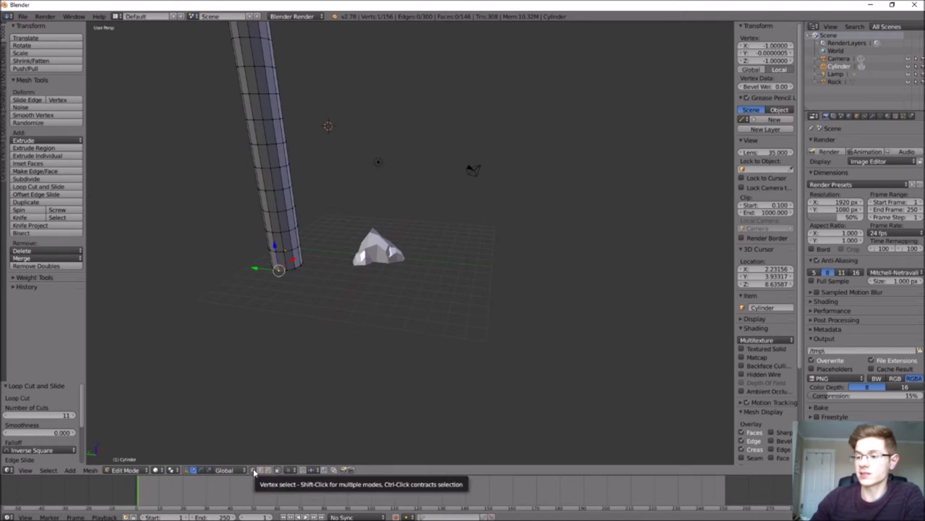
key("g")
key("x")
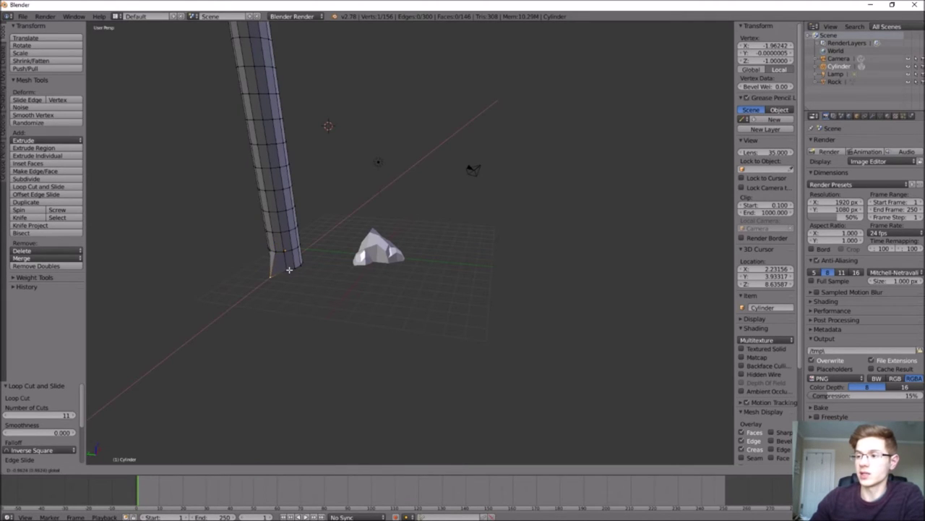
left_click(261, 279)
key("g")
key("y")
left_click(253, 276)
- Pull the bottom vertex facing the rock outward about -1.28 along the Y axis
middle_click_drag(262, 275, 299, 284)
right_click(304, 276)
key("g")
key("y")
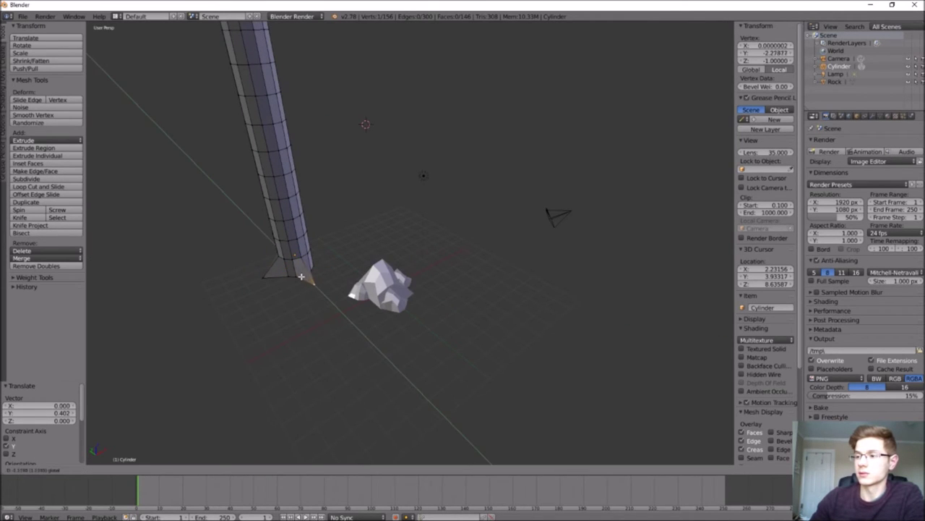
left_click(301, 276)
- Pull a third bottom vertex of the cylinder outward about 0.76 along X and -0.45 along Y
middle_click_drag(302, 277, 277, 282)
right_click(345, 276)
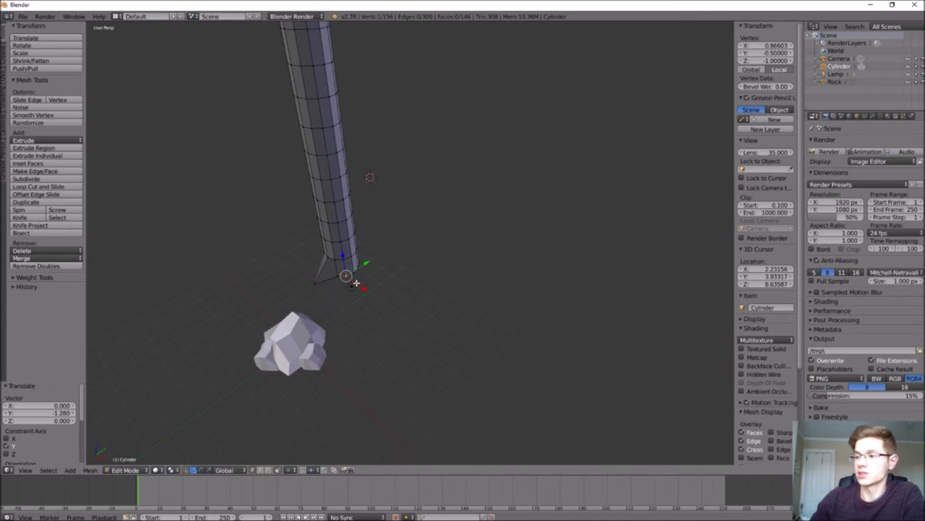
key("g")
key("x")
left_click(365, 289)
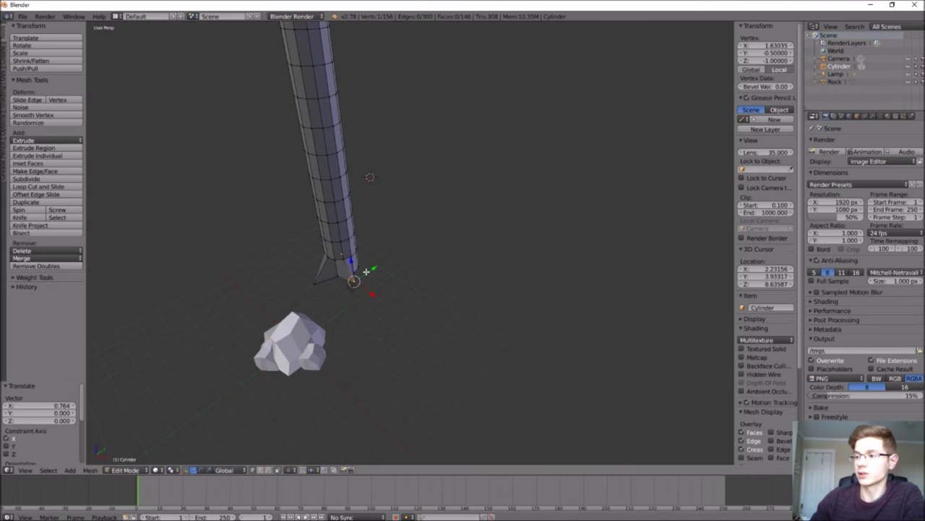
key("g")
key("y")
left_click(368, 275)
middle_click_drag(368, 275, 383, 290)
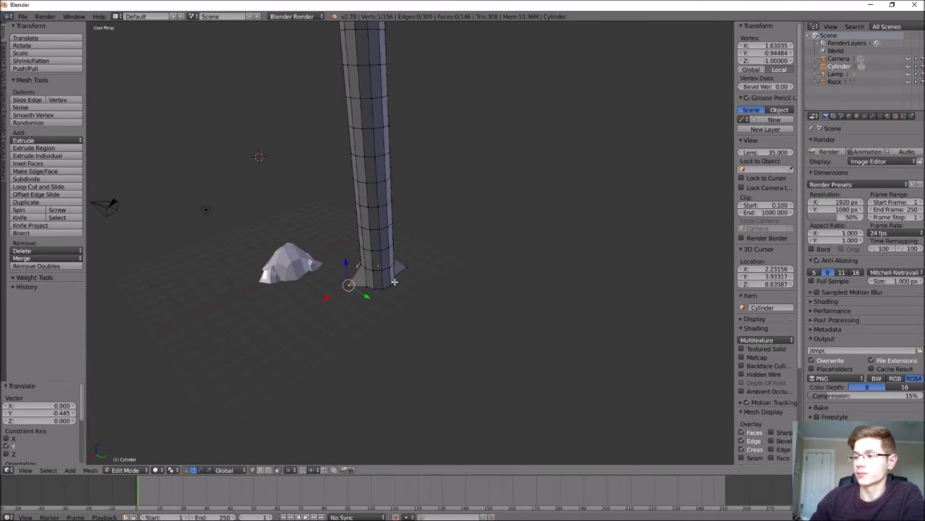
- Pull the fourth bottom vertex of the cylinder outward along X and Y to about X 1.57, Y 1.96
right_click(383, 288)
left_click(391, 290)
key("g")
key("y")
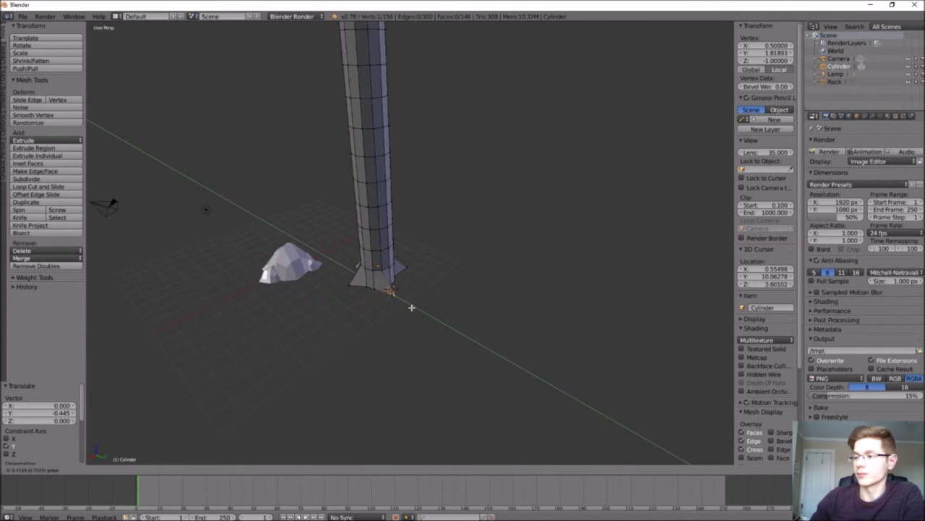
left_click(398, 302)
key("g")
key("x")
left_click(370, 316)
key("g")
key("x")
key("y")
left_click(404, 324)
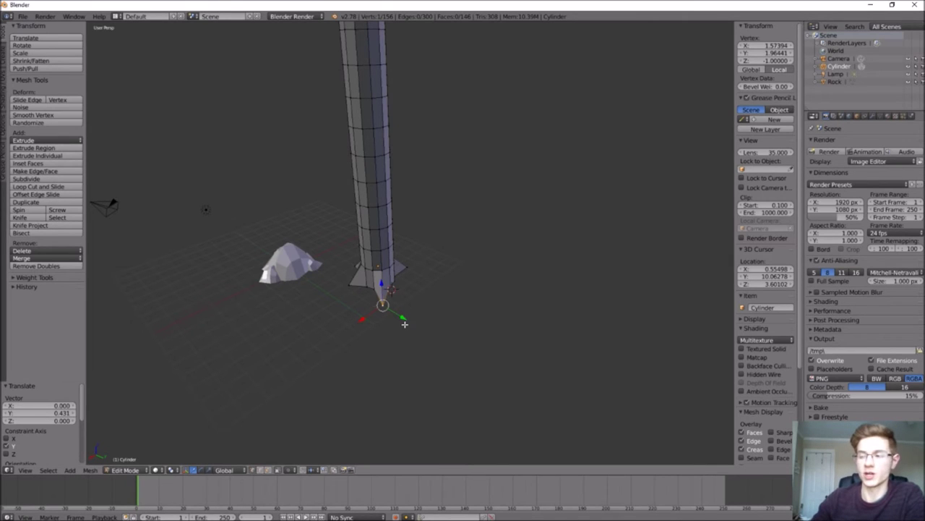
- Pull further bottom vertices around the cylinder's base outward along X to form more roots
middle_click_drag(382, 295, 246, 302)
right_click(403, 311)
key("g")
key("x")
left_click(402, 310)
middle_click_drag(403, 310, 578, 318)
right_click(380, 340)
key("g")
key("x")
left_click(380, 340)
left_click(350, 328)
- Reposition a vertex of the ring directly above the roots along Y, and lower it along Z
middle_click_drag(350, 328, 506, 286)
right_click(324, 314)
key("g")
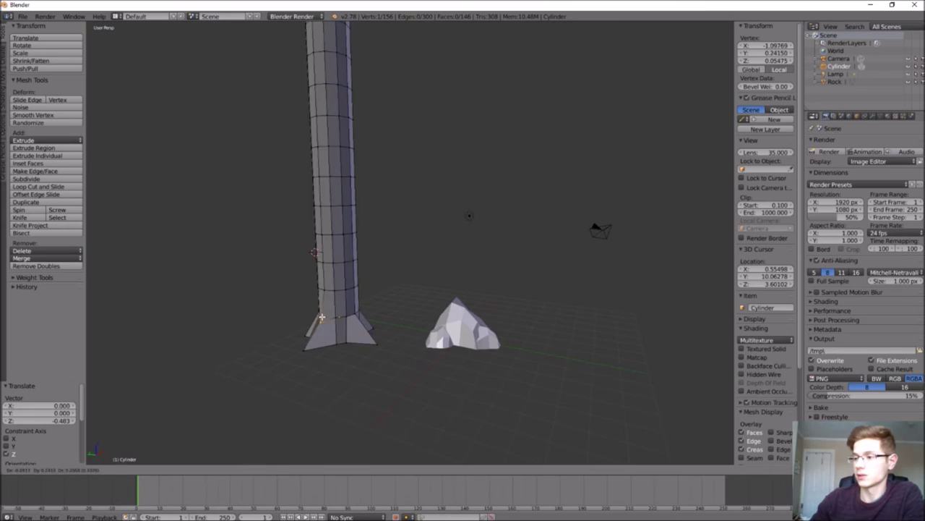
middle_click_drag(324, 314, 394, 329)
key("g")
key("y")
left_click(300, 312)
key("g")
key("z")
left_click_drag(299, 308, 299, 318)
- Adjust the heights of other vertices on the ring above the roots along Z to make it uneven
middle_click_drag(300, 318, 405, 322)
right_click(272, 329)
scroll(304, 325, "up", 2)
middle_click_drag(272, 328, 384, 376)
right_click(341, 296)
left_click_drag(365, 281, 366, 294)
middle_click_drag(383, 294, 391, 268)
right_click(396, 305)
left_click_drag(397, 282, 397, 263)
- Fine-tune the root tips horizontally, shifting the last one about -0.10 along Y
middle_click_drag(397, 263, 384, 338)
right_click(353, 338)
left_click_drag(374, 341, 390, 340)
right_click(380, 317)
left_click_drag(404, 315, 400, 316)
scroll(442, 325, "down", 5)
middle_click_drag(401, 315, 434, 405)
left_click(50, 470)
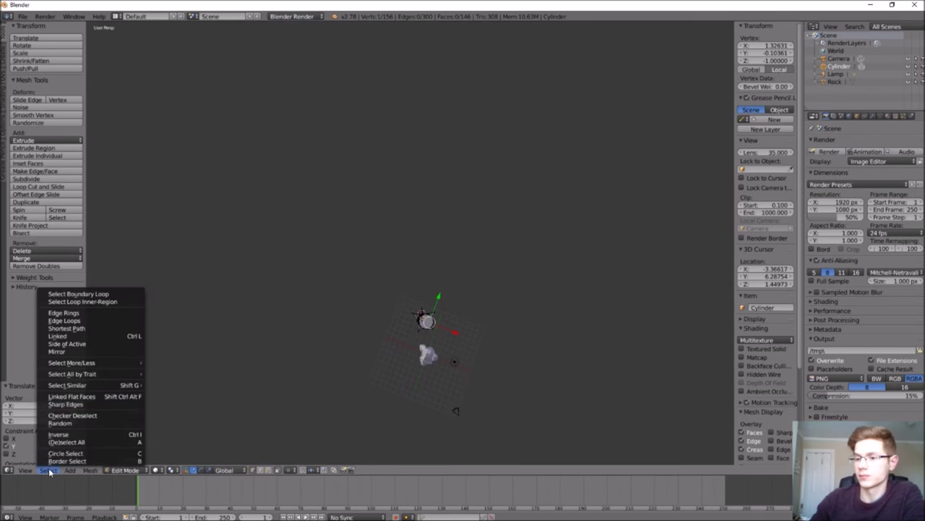
- Lower ring vertices above the roots by about 0.78 and 0.73 along Z, and reposition a root tip along Y
middle_click_drag(391, 335, 330, 292)
scroll(330, 291, "up", 6)
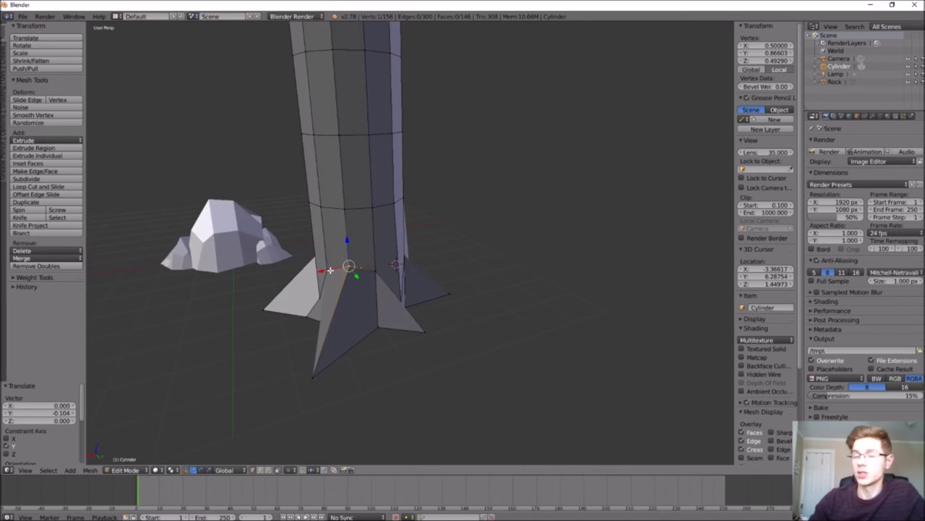
right_click(325, 268, "shift")
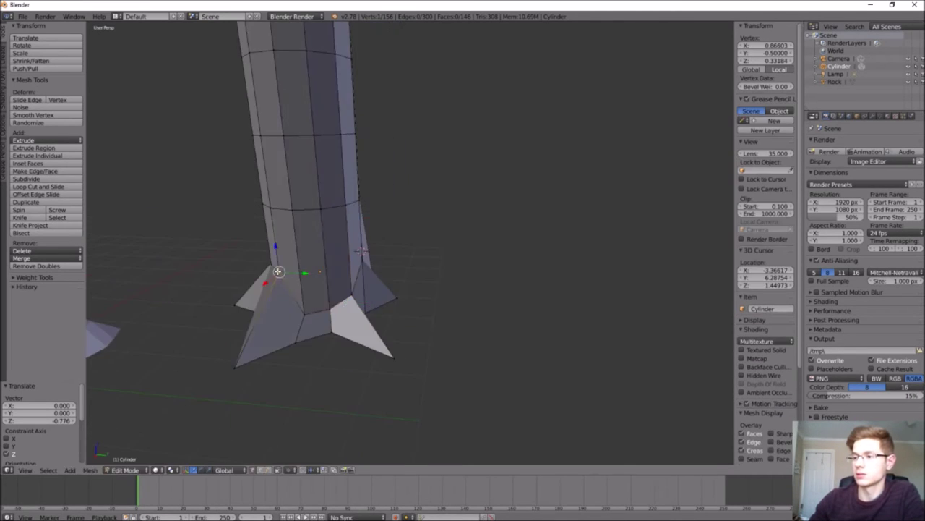
middle_click_drag(275, 268, 246, 258)
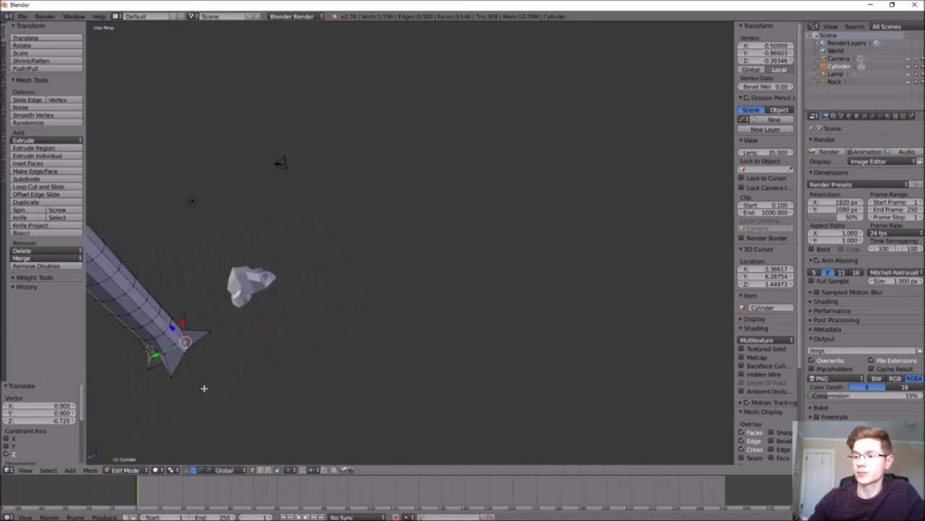
scroll(214, 343, "down", 5)
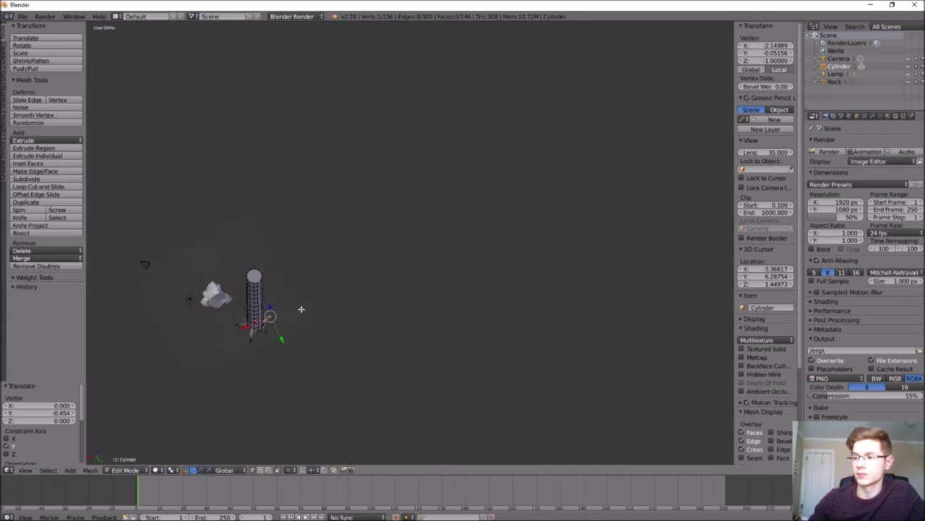
scroll(313, 300, "up", 6)
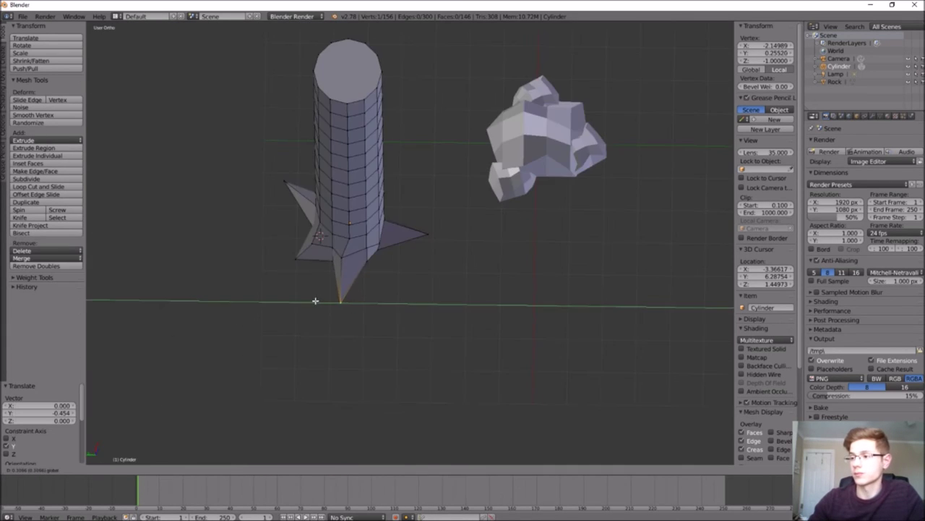
scroll(342, 341, "down", 2)
middle_click_drag(341, 341, 434, 251)
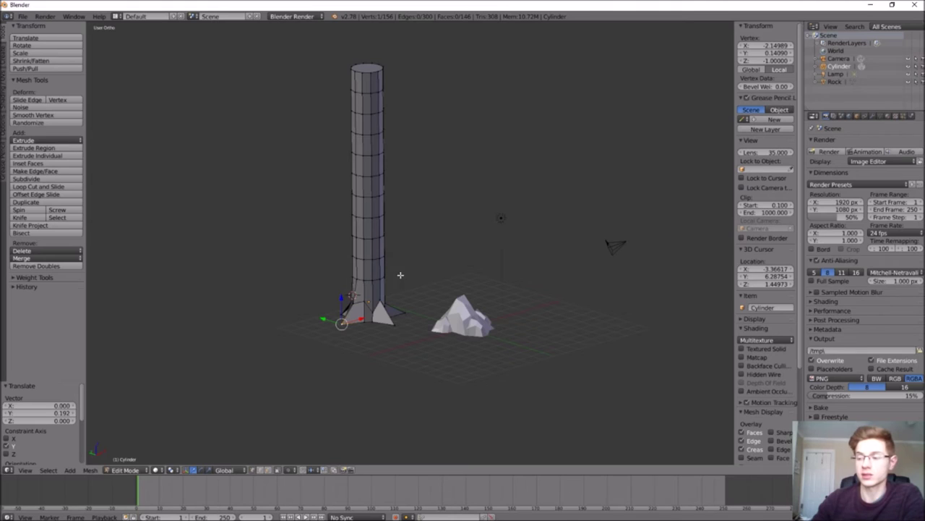
- Select the edge loop above the root section and scale it to about 0.97
key("a")
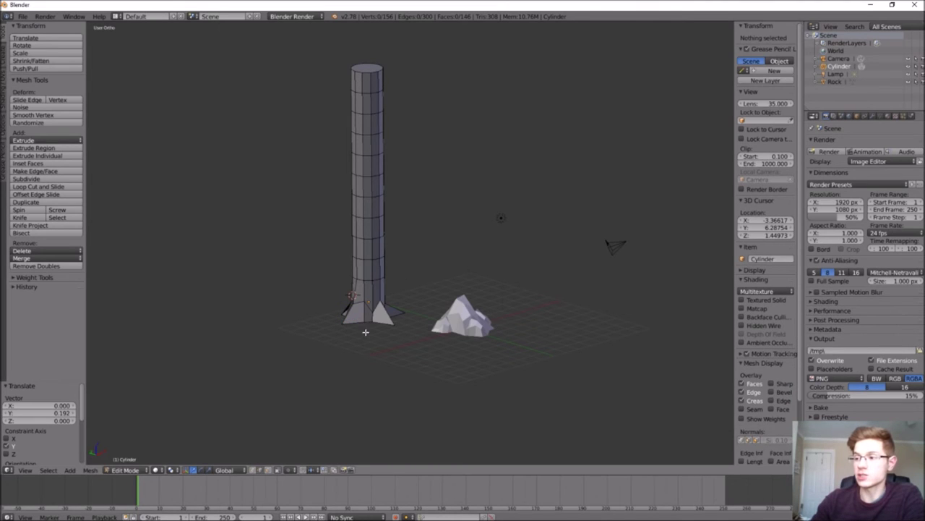
right_click(366, 279)
scroll(367, 288, "up", 3)
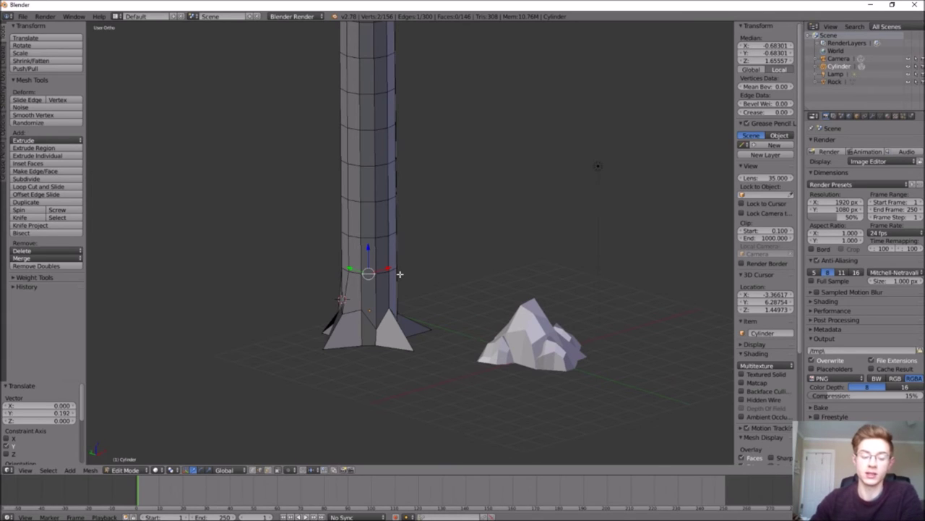
right_click(383, 272, "alt")
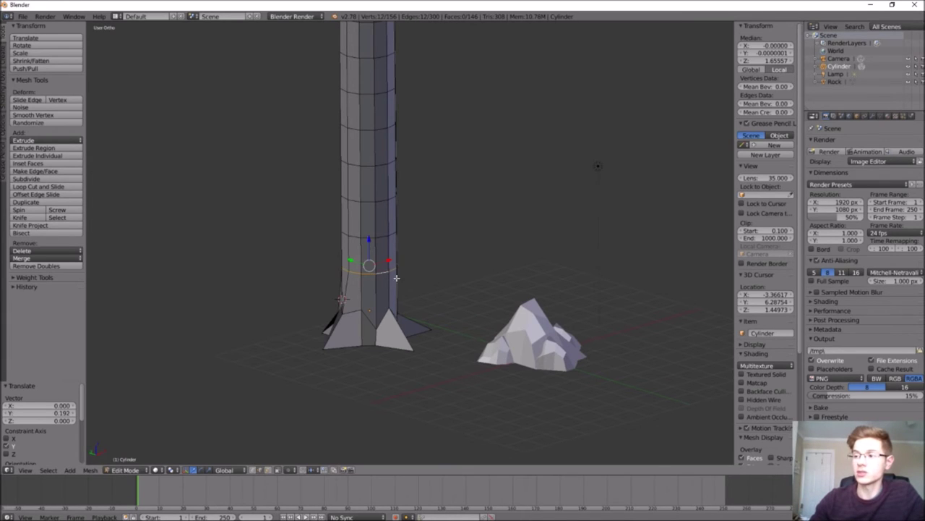
mouse_move(380, 281)
middle_mouse_down()
mouse_move(347, 269)
mouse_move(285, 278)
mouse_move(371, 284)
middle_mouse_up()
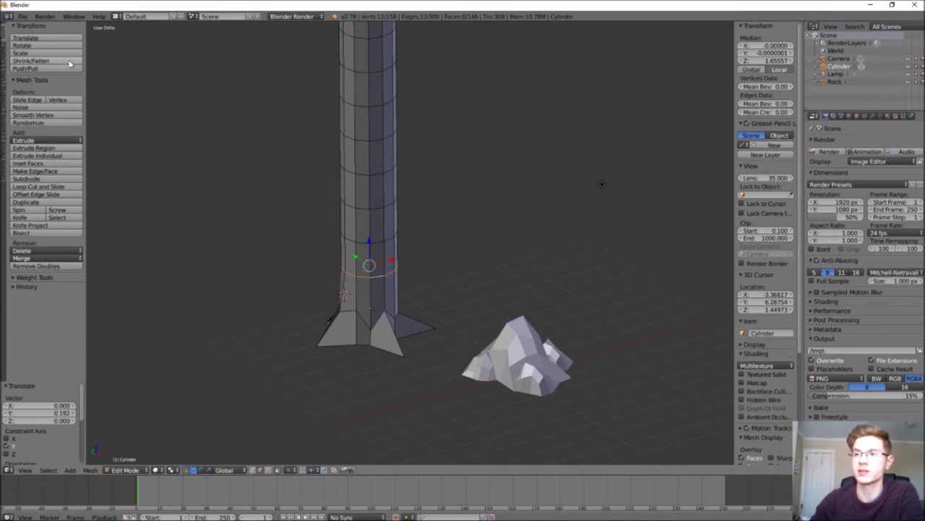
key("s")
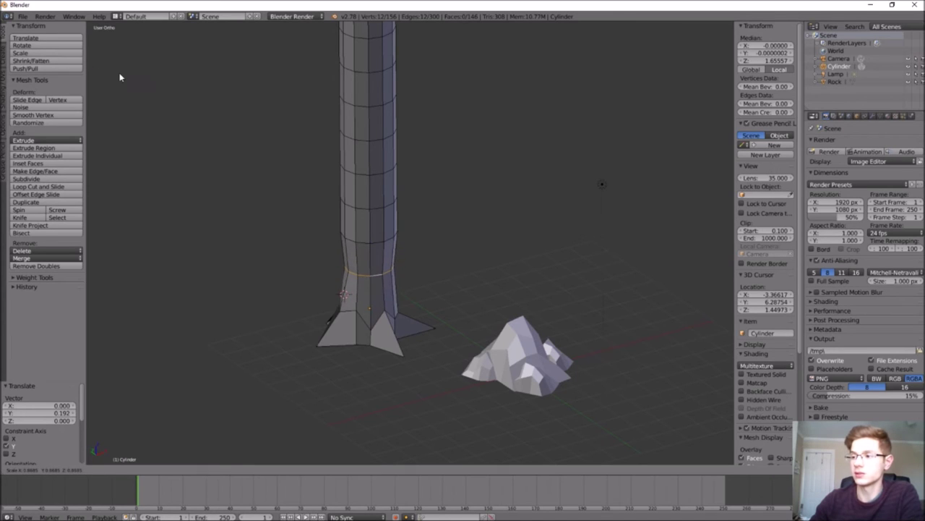
left_click(70, 59)
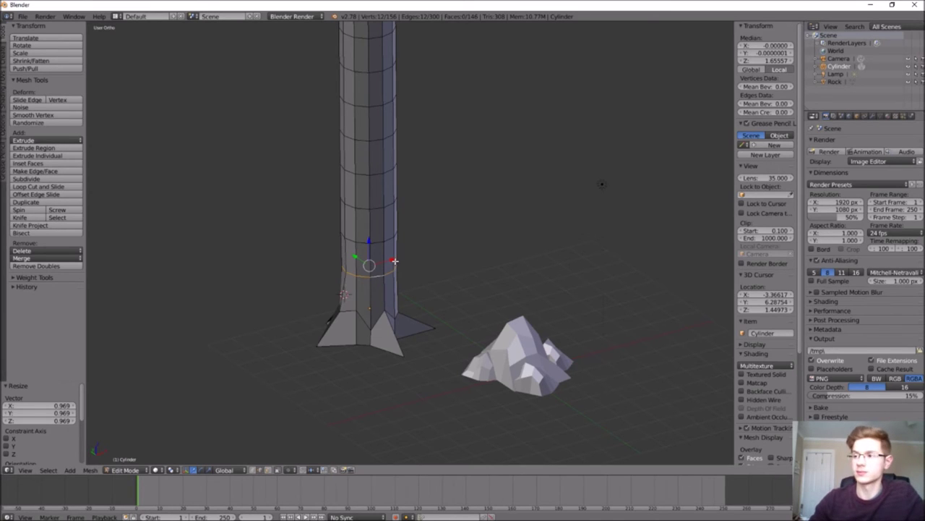
- Scale down the next three edge loops up the lower trunk to start its taper
right_click(368, 240, "alt")
left_click(32, 53)
left_click(94, 75)
right_click(367, 207, "alt")
left_click(26, 53)
left_click(94, 61)
right_click(367, 173, "alt")
left_click(33, 53)
left_click(96, 70)
- Continue the taper on the next edge loops around mid-trunk, scaling the higher one to about 0.88
scroll(292, 314, "down", 3)
right_click(334, 211, "alt")
scroll(299, 201, "up", 1)
left_click(32, 53)
left_click(95, 67)
right_click(345, 190, "alt")
left_click(33, 53)
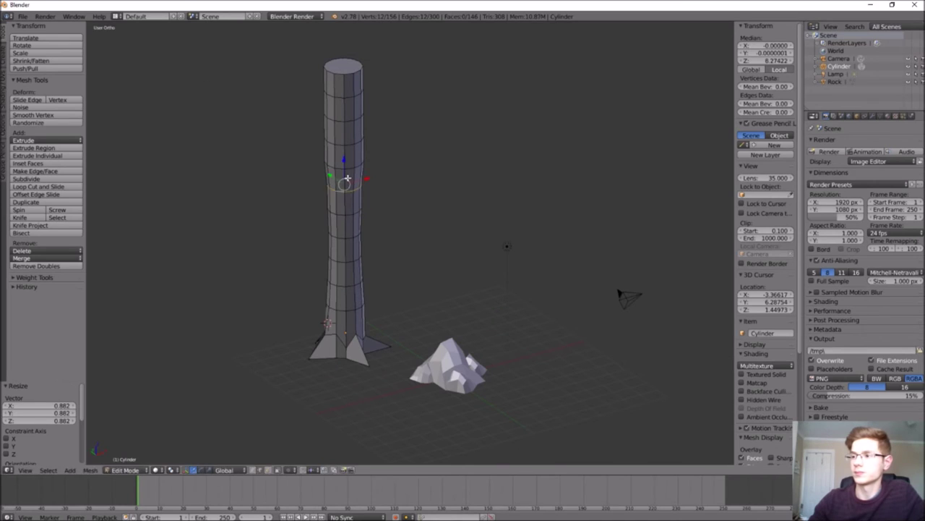
- Narrow the upper trunk loops progressively, scaling the one below the top to about 0.51 and shrinking the top cap
right_click(344, 143, "alt")
left_click(33, 53)
left_click(91, 67)
right_click(345, 120, "alt")
left_click(33, 52)
left_click(107, 65)
right_click(344, 96, "alt")
left_click(33, 52)
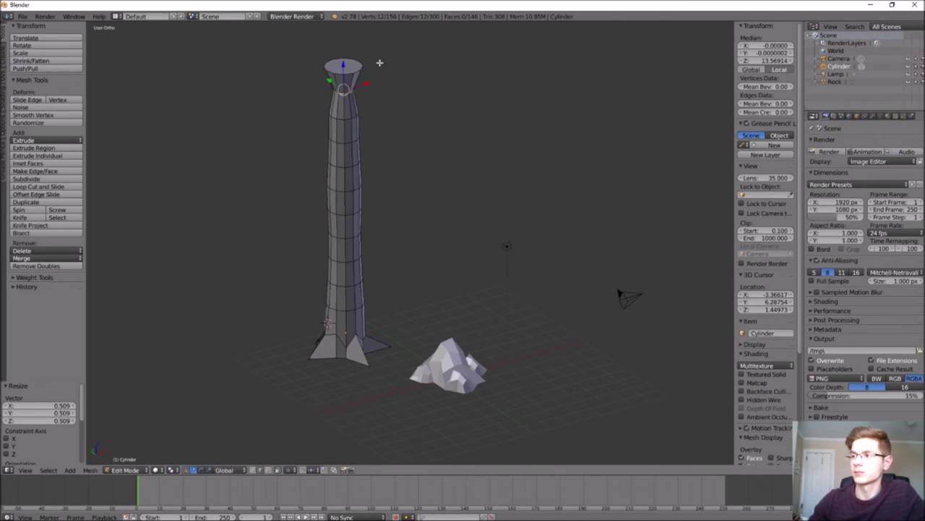
left_click(276, 60)
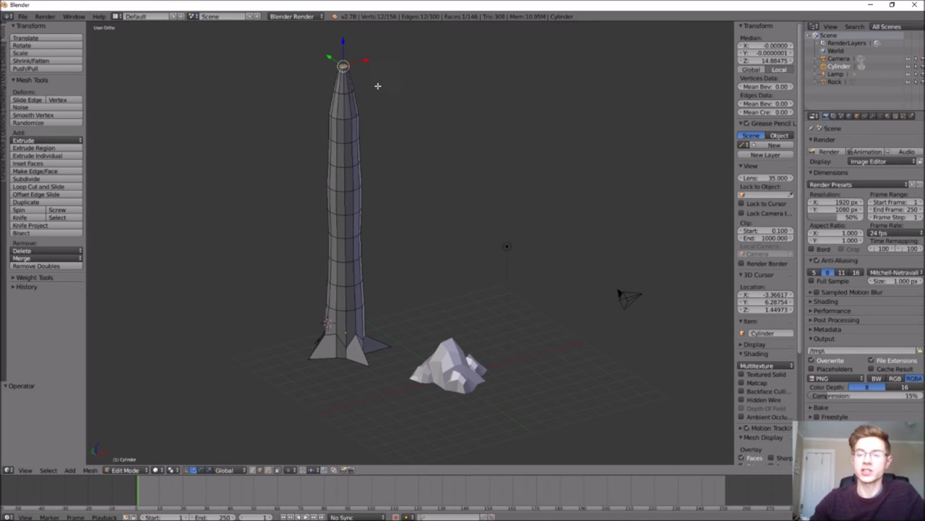
- Bend the trunk's tip by moving the top cap about 1.41 along X and shifting the edge loop below it along X
key("g")
key("x")
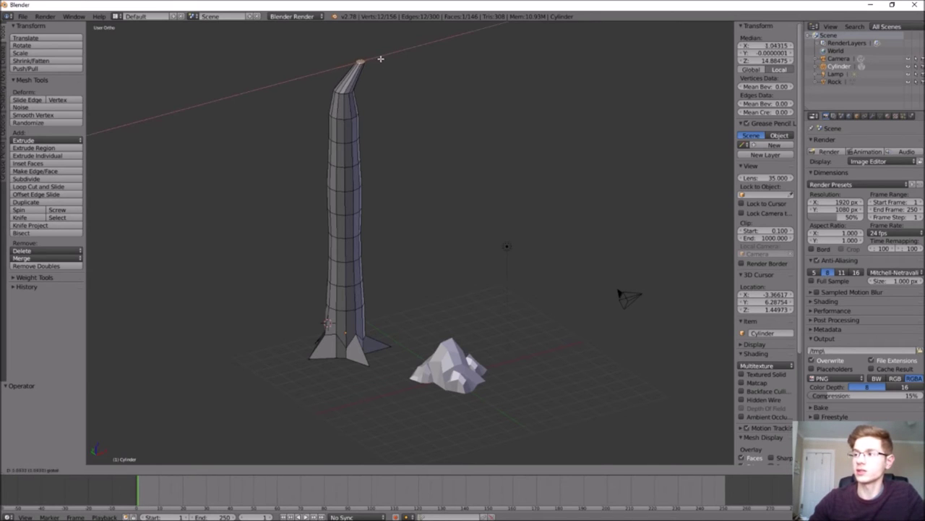
left_click(383, 58)
right_click(351, 96, "alt")
right_click(344, 92)
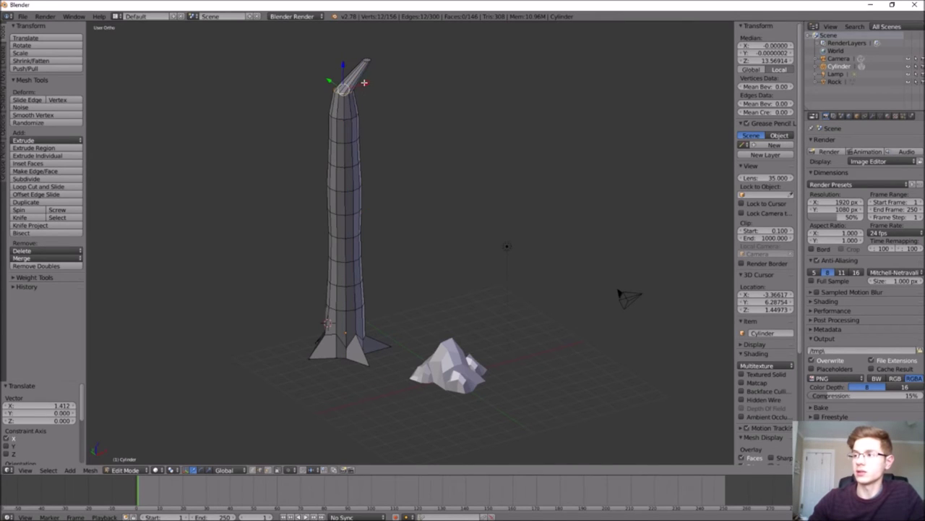
key("g")
key("x")
left_click(366, 105)
- Rescale the edge loops just below the bent tip to smooth the upper taper
key("s")
left_click(351, 122)
right_click(348, 142, "alt")
key("s")
left_click(347, 141)
- Rescale the edge loops farther down toward mid-trunk, the last to about 0.93
right_click(346, 165, "alt")
key("s")
left_click(345, 168)
key("s")
left_click(342, 191)
right_click(345, 213, "alt")
scroll(342, 181, "up", 1)
key("ctrl+z")
scroll(325, 171, "down", 2)
middle_click_drag(304, 167, 359, 163)
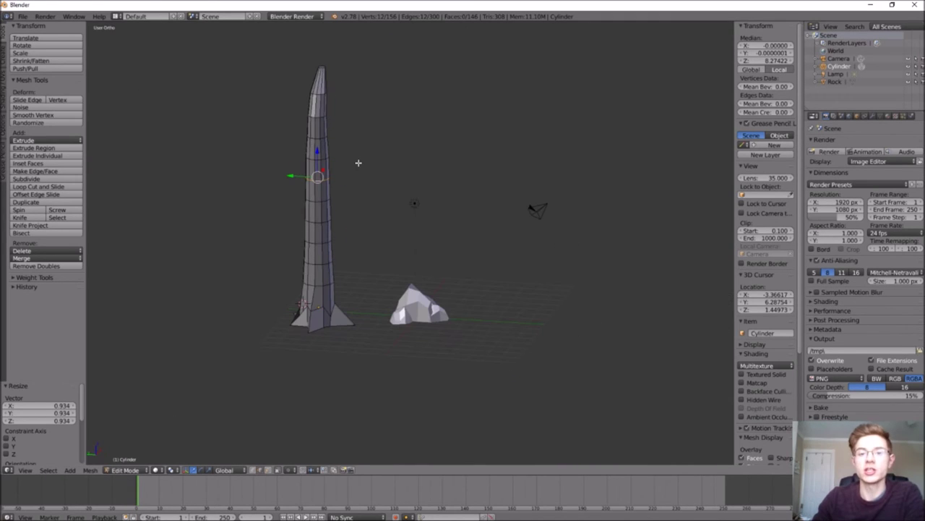
- With face selection, extrude a side face at mid-trunk outward about 5.88 to start a branch
key("a")
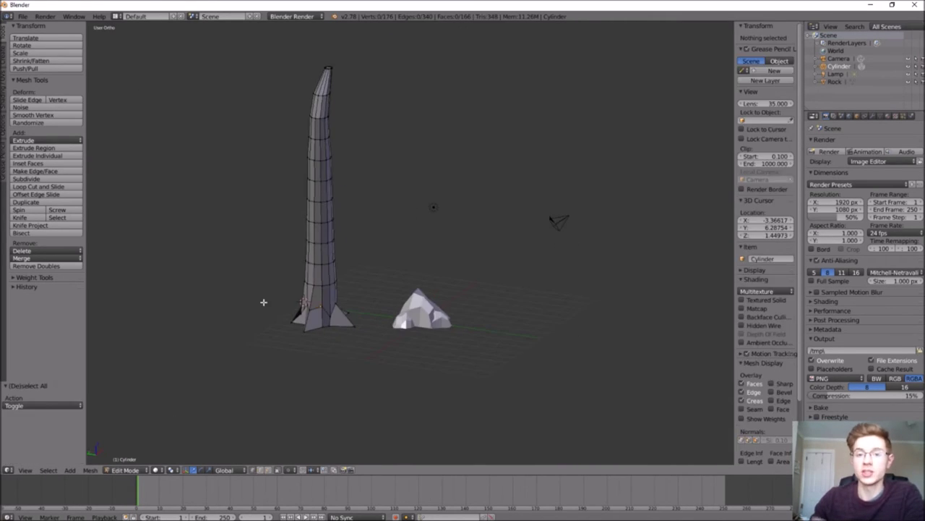
left_click(269, 470)
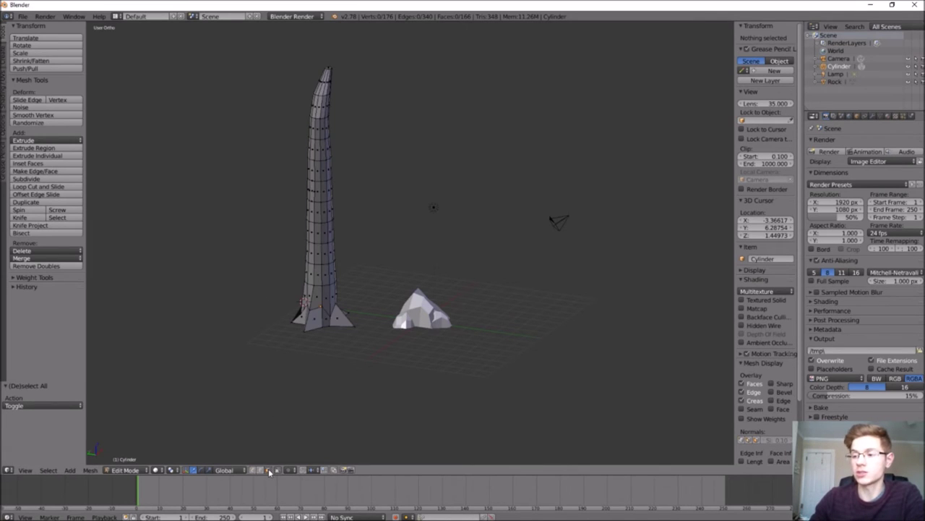
right_click(311, 206)
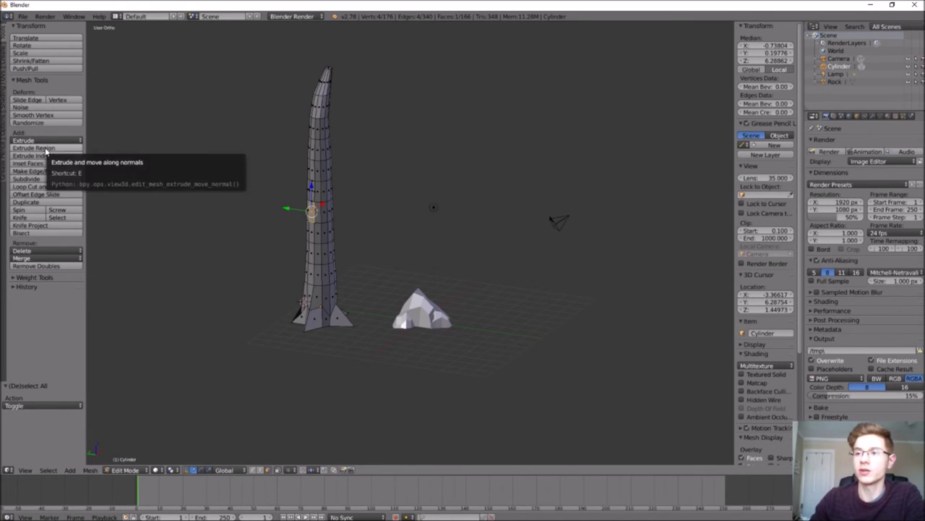
left_click(45, 149)
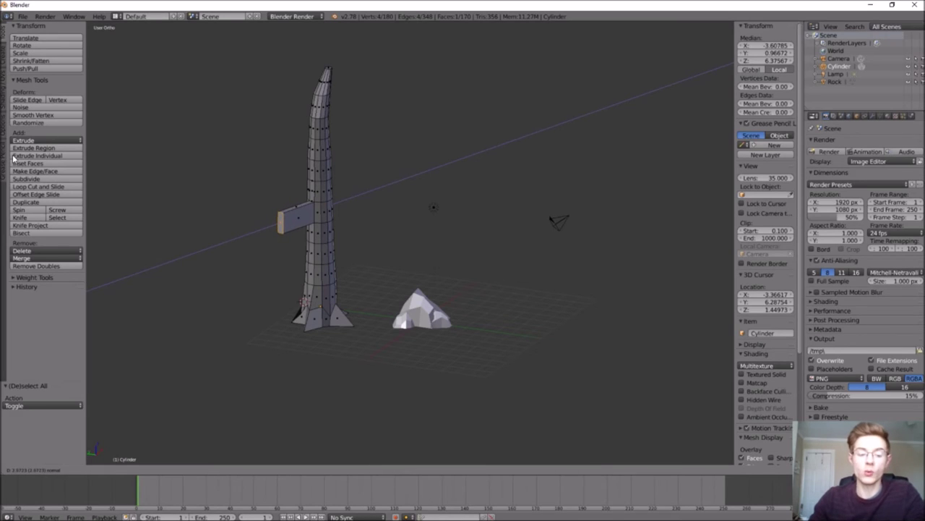
right_click(11, 159)
key("e")
key("e")
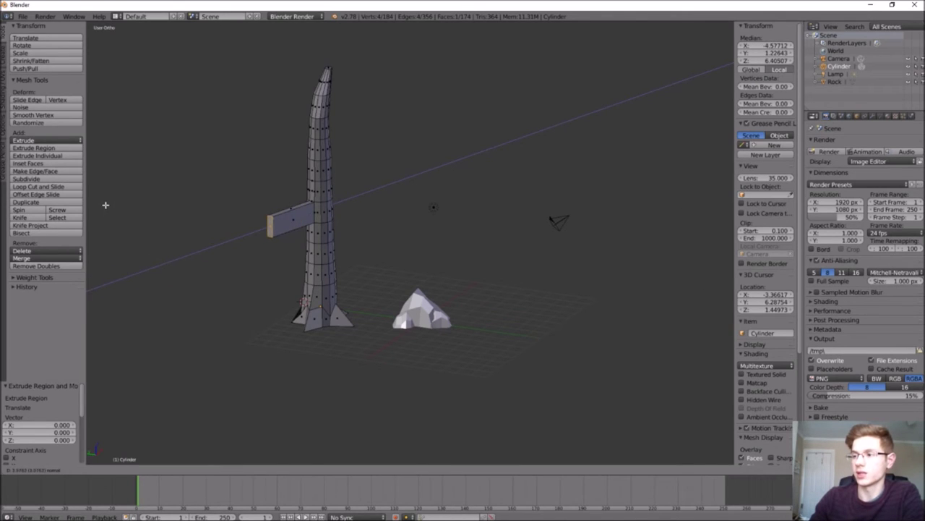
left_click(729, 208)
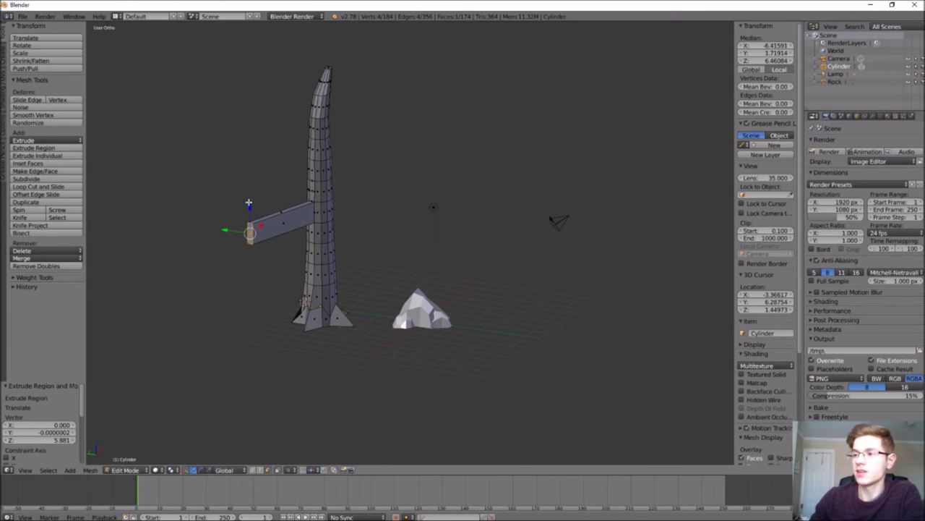
- Raise the branch's end face and pull it toward the trunk to about X -1.91, Y 0.37, Z 7.45
left_click_drag(248, 203, 322, 172)
key("KP_1")
middle_click_drag(300, 163, 332, 177)
left_click_drag(306, 181, 342, 210)
middle_click_drag(325, 197, 300, 194)
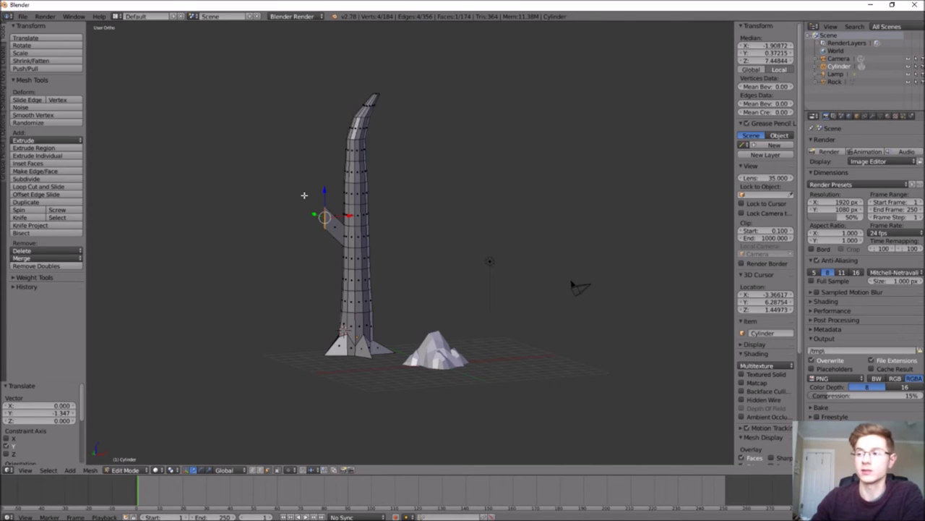
- Extrude the branch's end face outward about 2.15 as a second segment
key("ctrl+z")
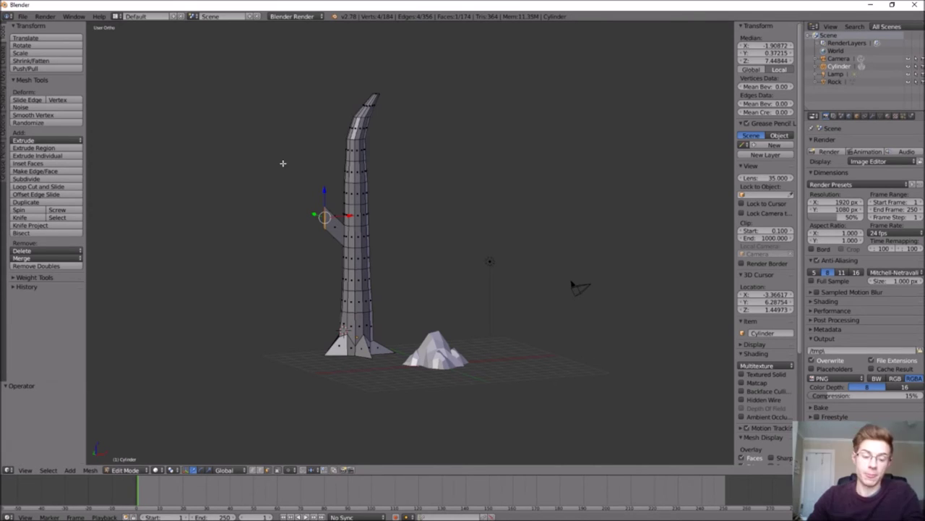
key("e")
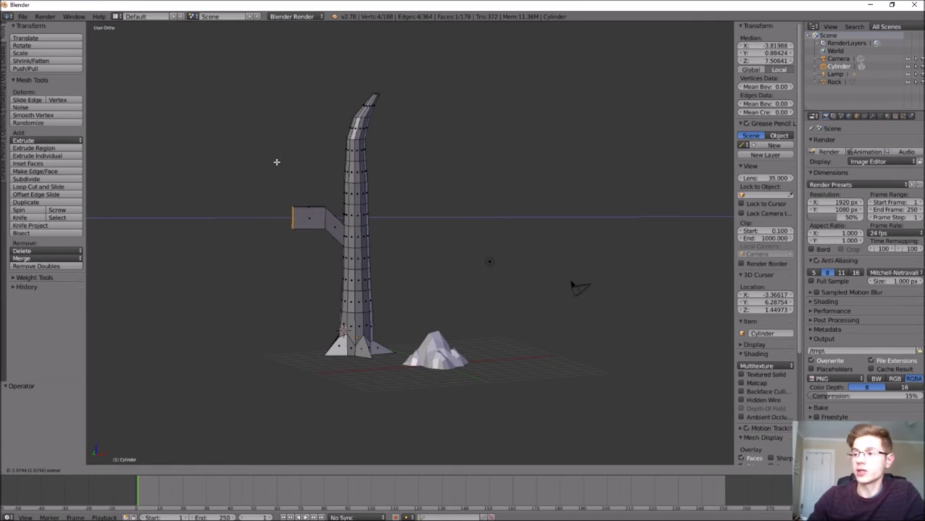
left_click(274, 160)
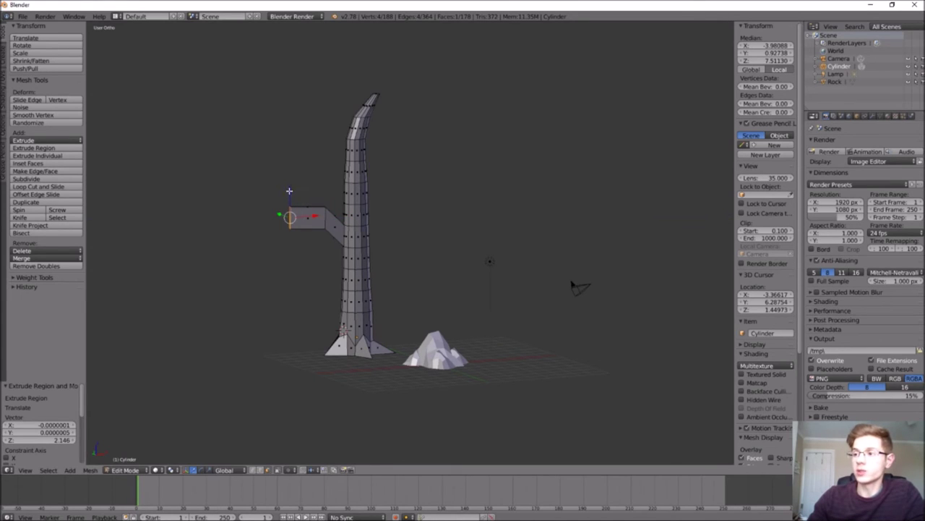
- Raise the branch's second-segment end face to about Z 8.83 and shift it toward the trunk so the branch angles upward
key("g")
key("z")
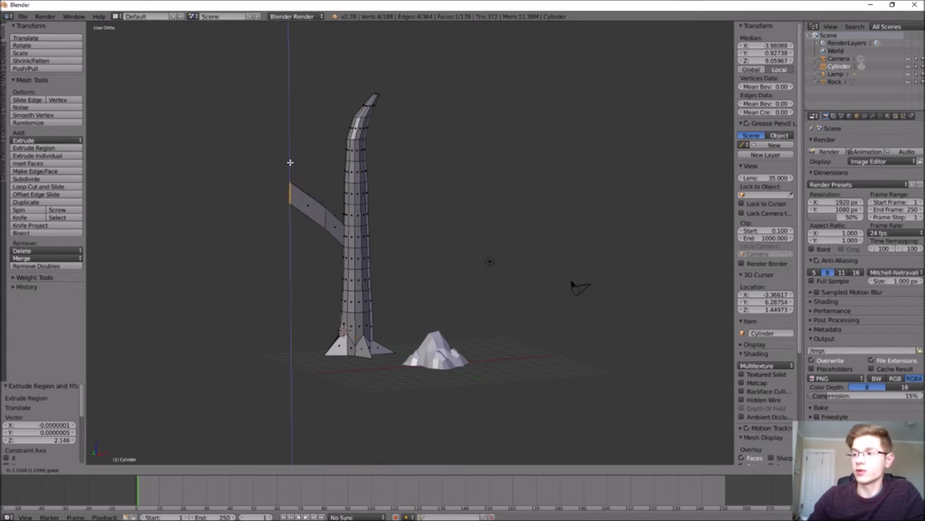
left_click(302, 178)
middle_click_drag(304, 176, 285, 167)
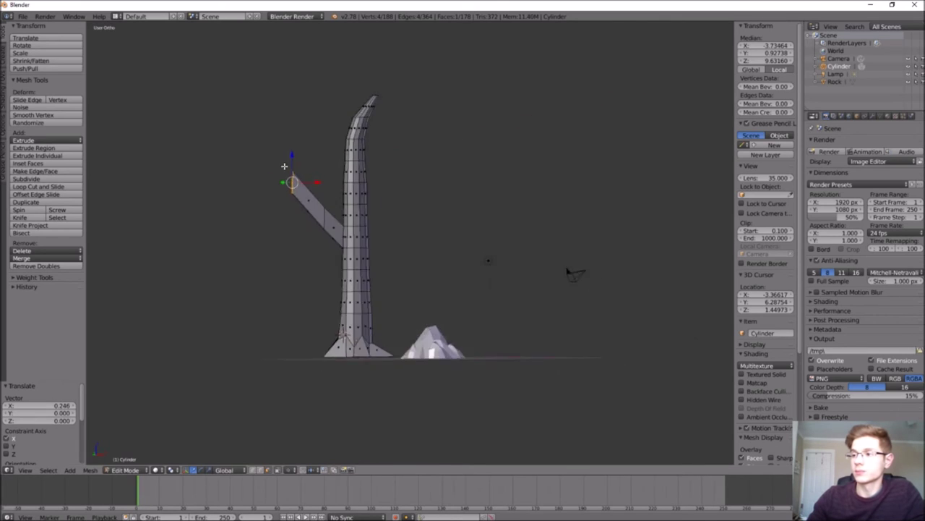
left_click_drag(309, 205, 331, 207)
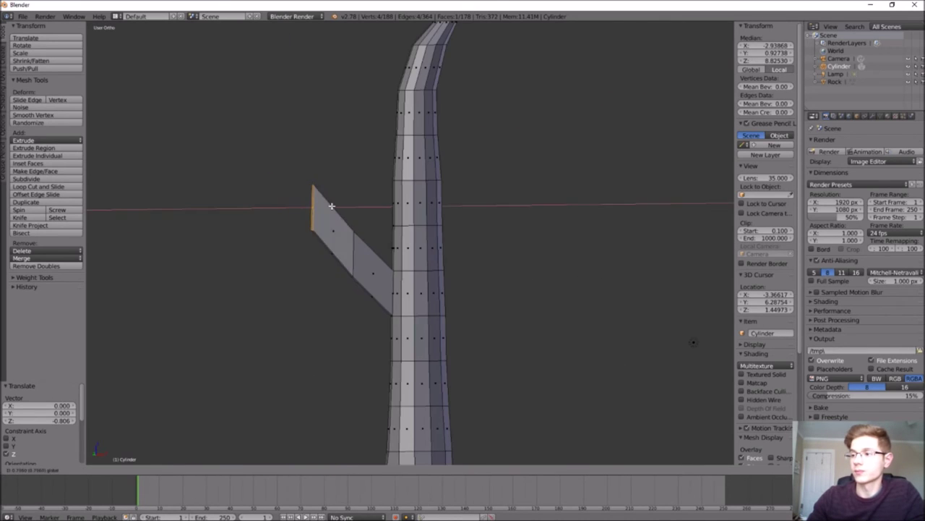
middle_click_drag(331, 207, 342, 219)
scroll(341, 218, "down", 3)
- Extrude the branch's end face outward about 2.40 and move the new end to about X -4.51, Z 11.01
key("e")
left_click(254, 195)
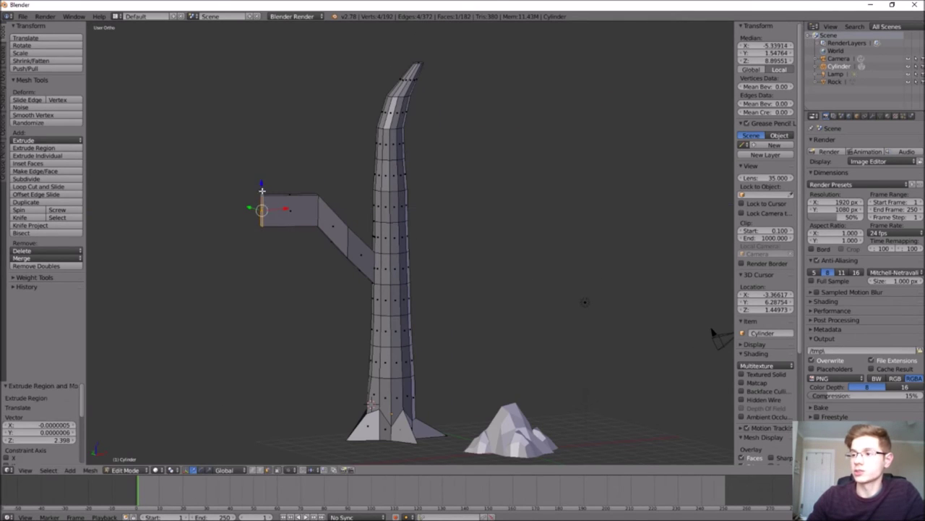
key("g")
key("z")
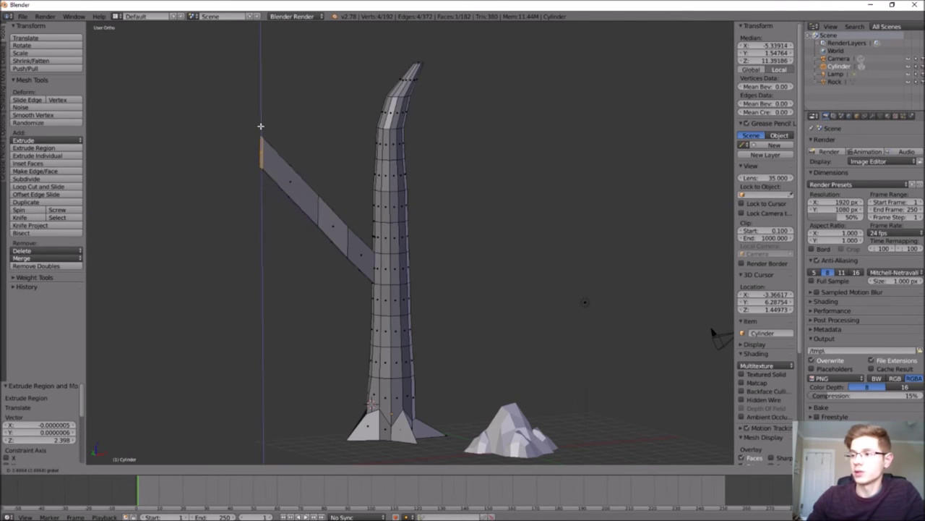
left_click(285, 160)
key("g")
key("x")
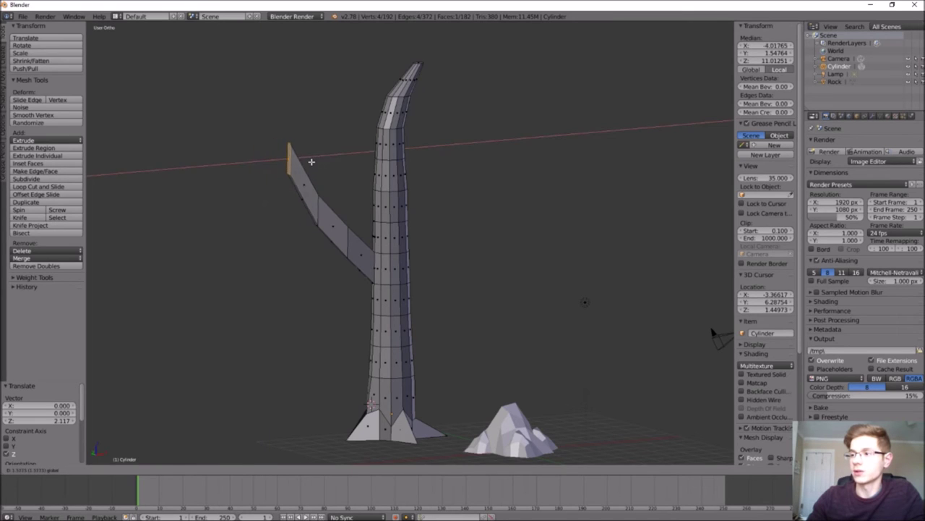
left_click(301, 159)
mouse_move(301, 160)
middle_mouse_down()
mouse_move(384, 213)
mouse_move(372, 196)
mouse_move(302, 174)
middle_mouse_up()
- Extrude the branch's end face once more and move the new tip to about X -5.43, Y 1.93, Z 13.08
key("e")
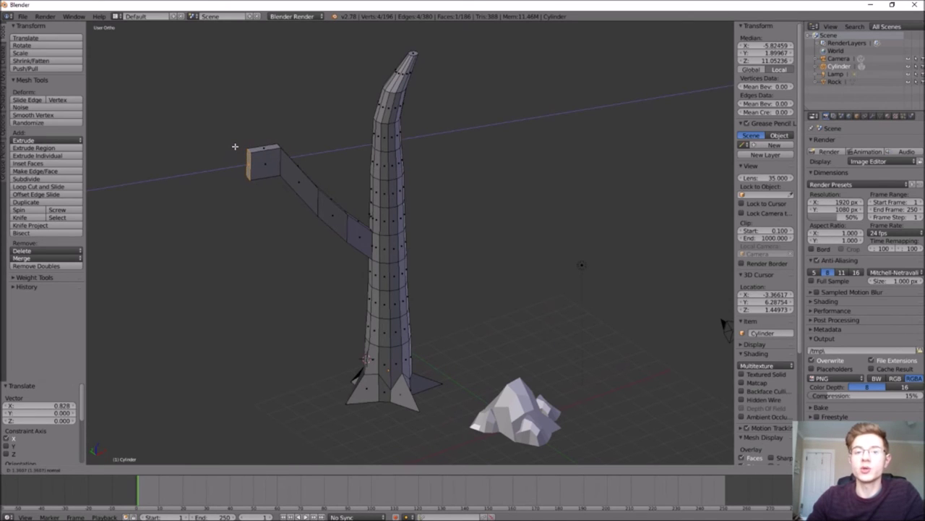
left_click(242, 146)
key("g")
key("y")
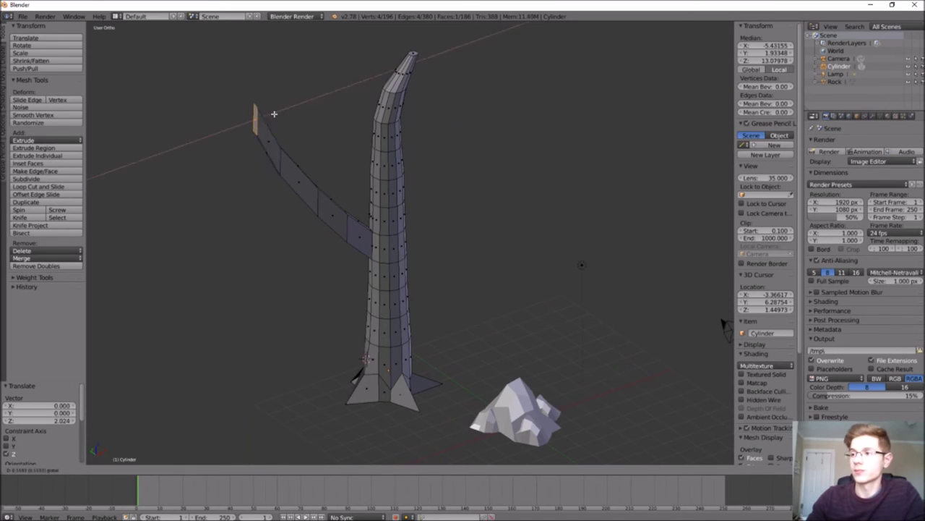
left_click(272, 113)
- Extrude a second branch from another side of the trunk in rising segments, with the second segment's end at about Z 11.84
middle_click_drag(313, 457, 305, 420)
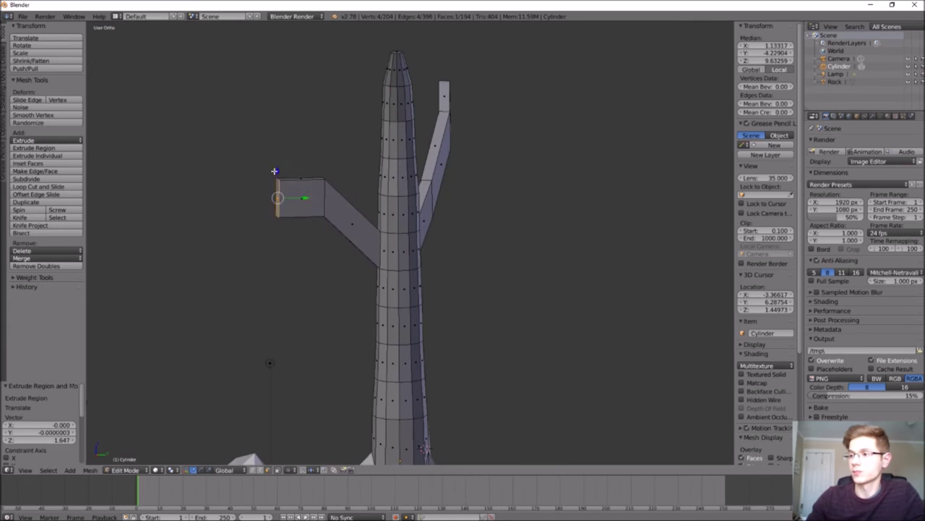
middle_click_drag(268, 361, 304, 96)
left_click(201, 139)
key("e")
left_click(219, 109)
key("g")
key("z")
left_click(304, 96)
key("e")
left_click(236, 95)
- Extrude further upward-angled branches from other side faces around the upper trunk
middle_click_drag(236, 95, 350, 320)
right_click(362, 273)
key("e")
left_click(340, 226)
key("e")
left_click(282, 161)
- Select the trunk's tip face and raise it to about Z 14.88
right_click(300, 108)
key("g")
key("z")
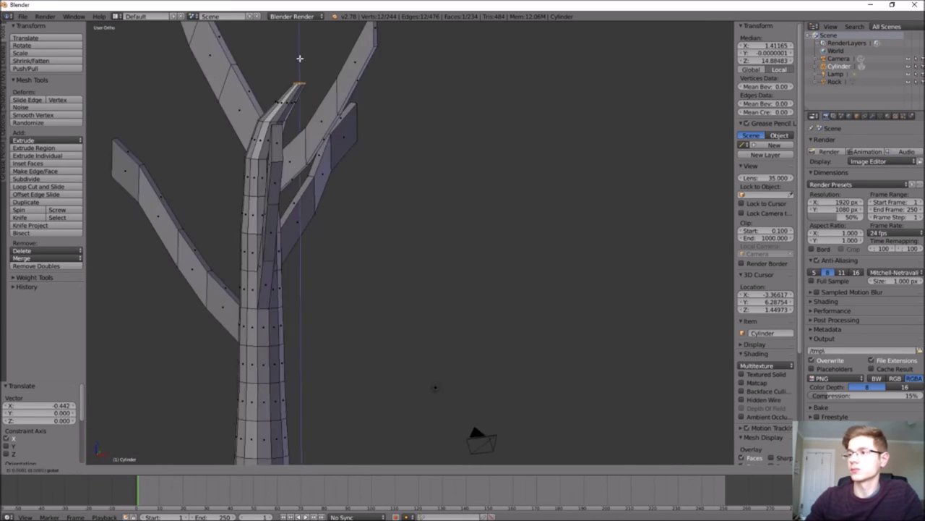
left_click(299, 58)
- With edge selection, scale down two edge loops along the second branch, the outer one to about 0.52
middle_click_drag(262, 408, 208, 425)
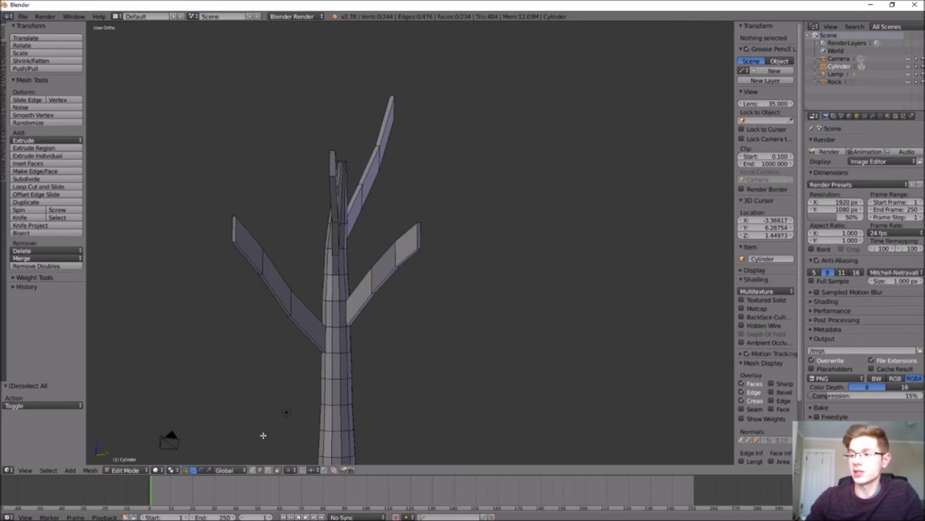
right_click(261, 263)
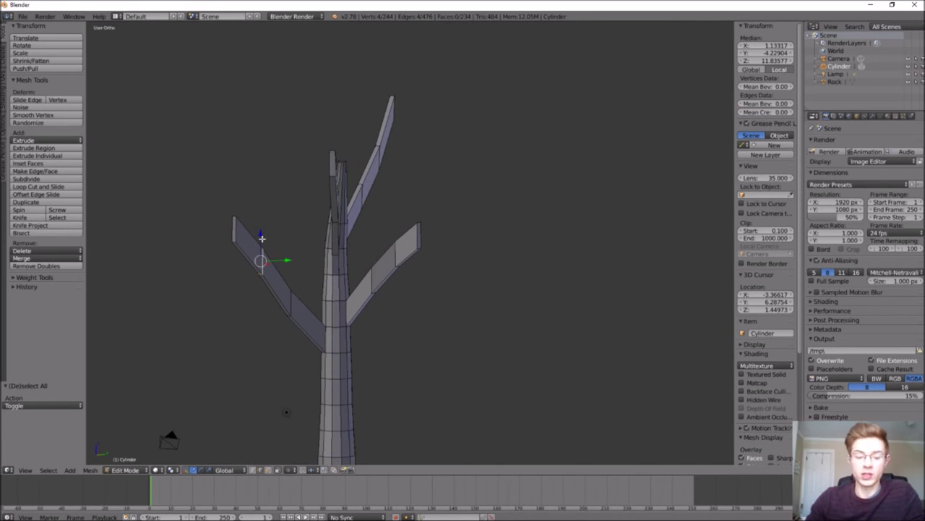
key("s")
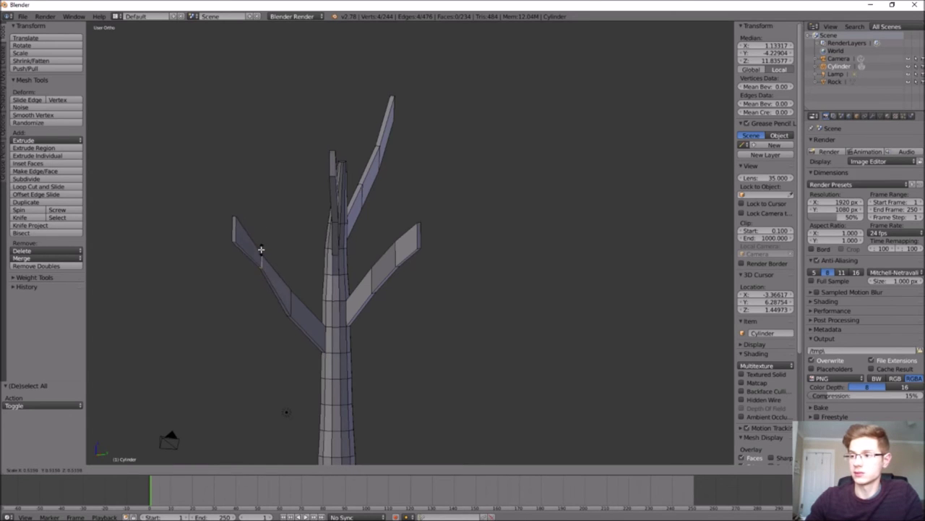
left_click(262, 250)
right_click(288, 290, "alt")
key("s")
left_click(288, 287)
- With face selection, scale down the end faces of several branches to narrow their tips
middle_click_drag(288, 286, 225, 173)
right_click(247, 217, "alt")
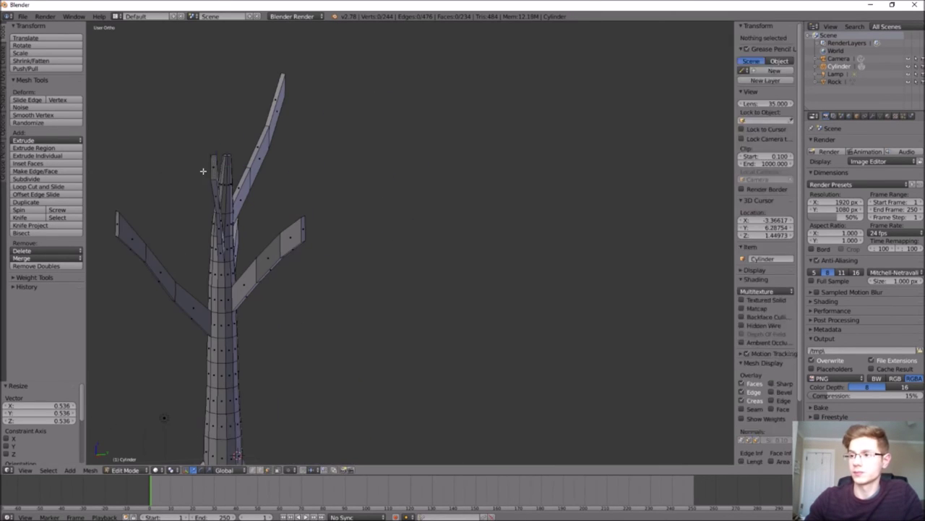
left_click(271, 471)
right_click(119, 227)
key("s")
left_click(115, 223)
right_click(303, 229)
key("s")
middle_click_drag(299, 244, 270, 253)
right_click(526, 258)
key("s")
left_click(529, 262)
middle_click_drag(535, 264, 481, 267)
scroll(481, 267, "up", 4)
- With edge selection, rescale two edge loops along another branch to taper it toward its tip
left_click(262, 470)
right_click(486, 269, "alt")
right_click(448, 232, "alt")
key("s")
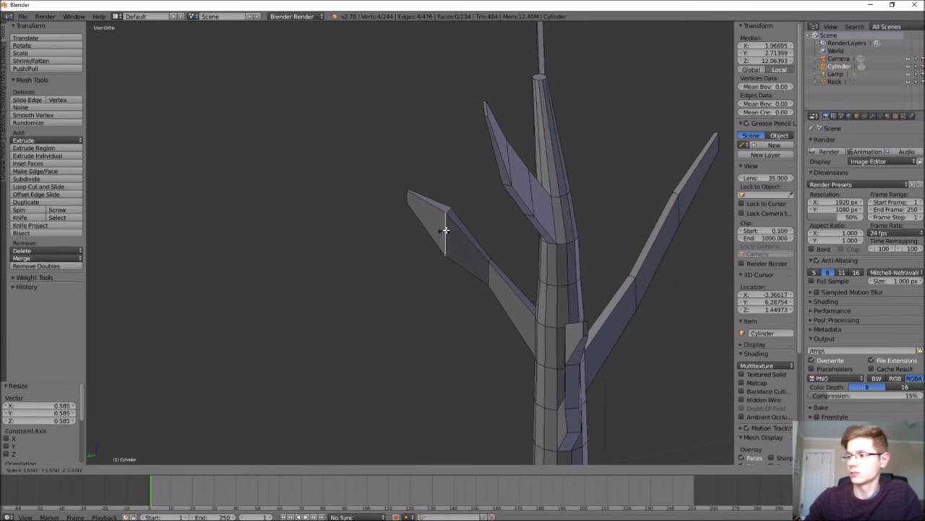
left_click(444, 229)
scroll(444, 229, "down", 4)
- Scale down the outer edge loops of the remaining branches, ending with the first branch's loop at about 0.55
middle_click_drag(466, 222, 413, 213)
right_click(383, 178)
scroll(382, 177, "up", 4)
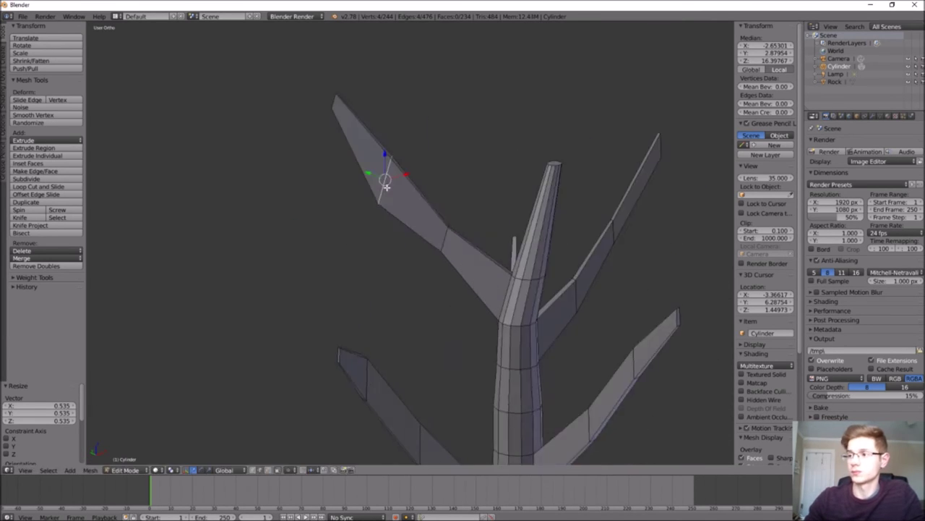
key("s")
left_click(396, 183)
scroll(405, 202, "down", 4)
middle_click_drag(410, 254, 468, 294)
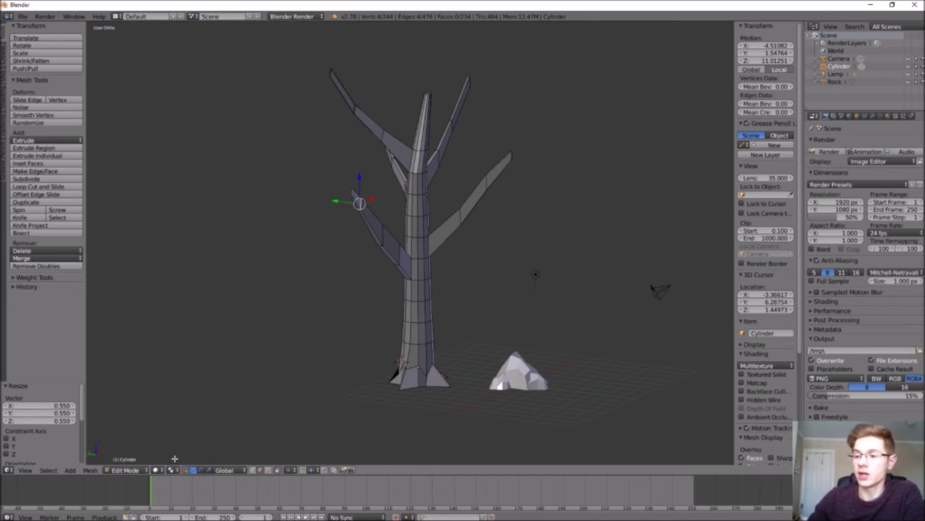
- Switch to Object Mode and rename the Cylinder object as Dead Tree
left_click(127, 470)
left_click(131, 461)
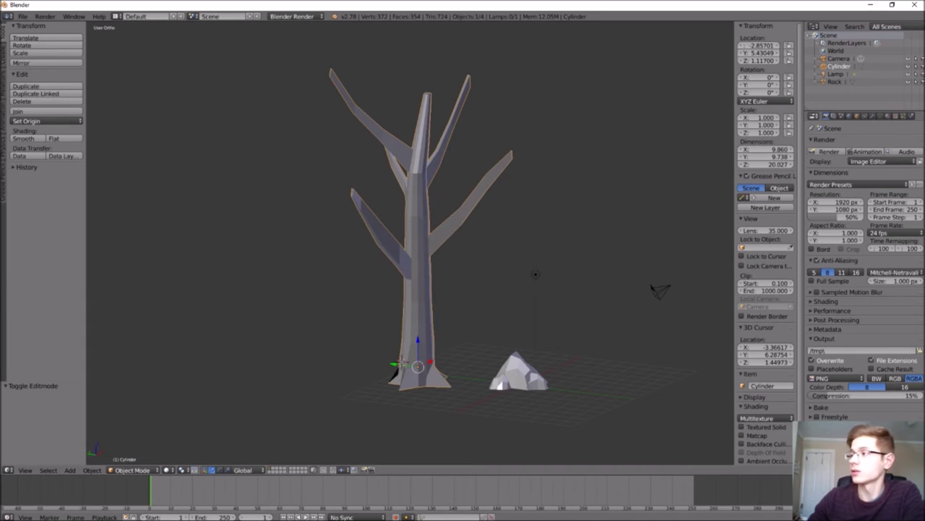
double_click(838, 66)
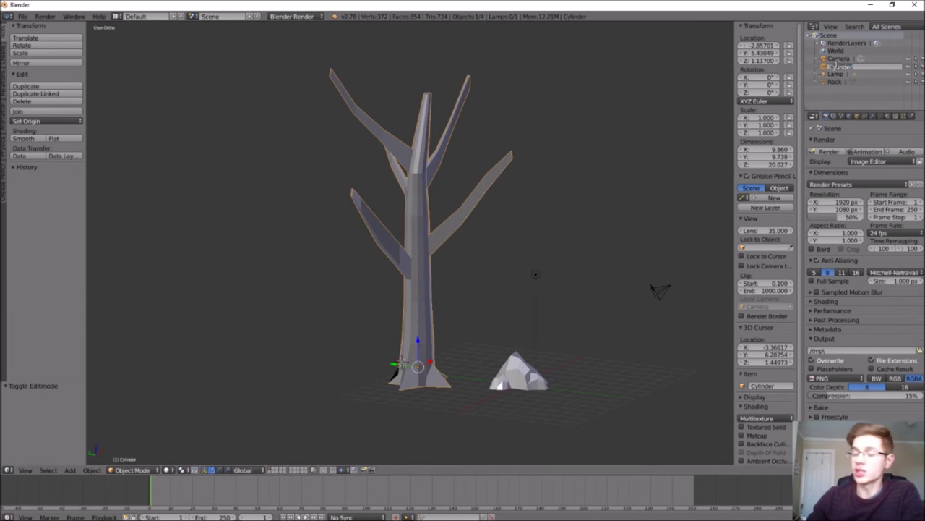
key("BackSpace")
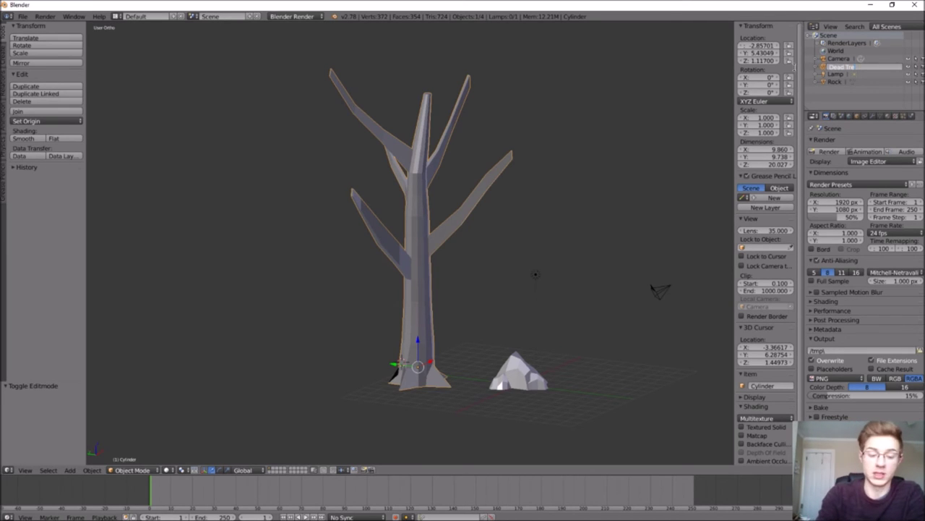
key("Return")
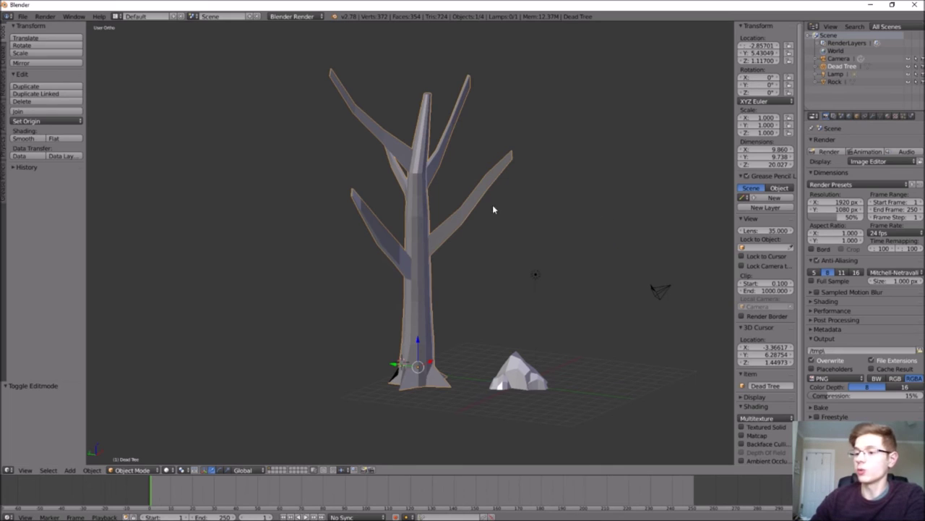
- Return to Edit Mode and add a new material to the dead tree
left_click(130, 470)
left_click(133, 453)
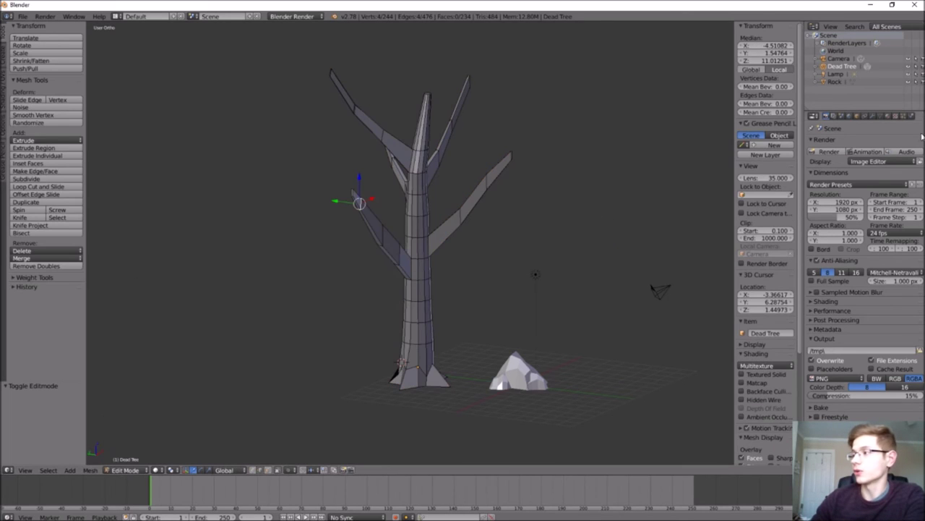
left_click(888, 116)
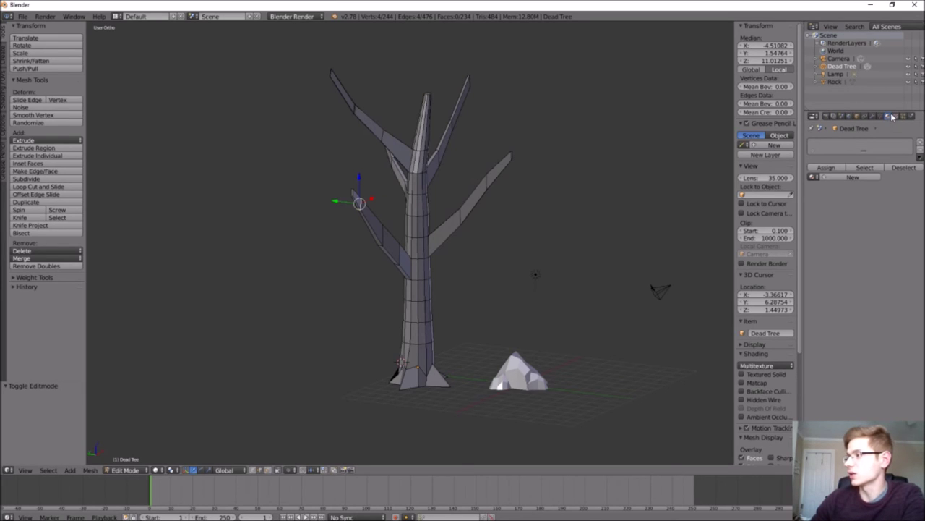
left_click(840, 178)
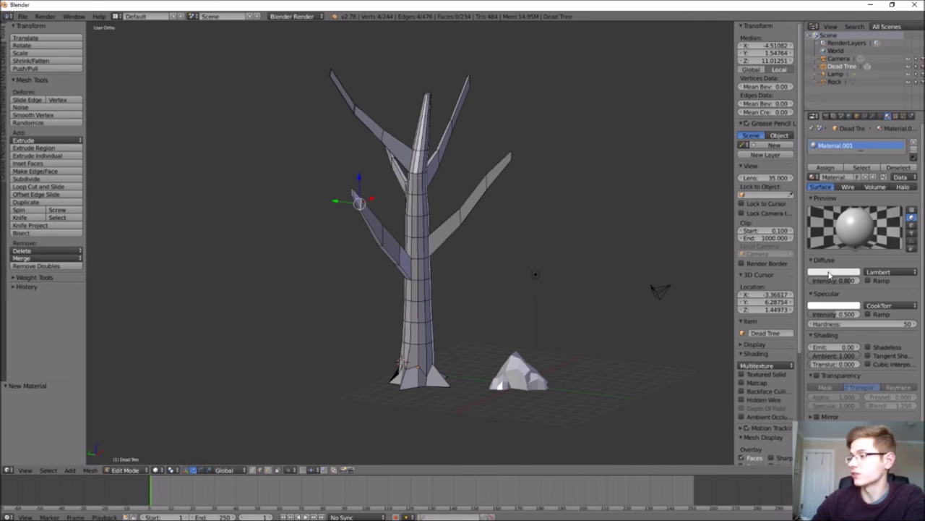
- Set the material's diffuse color to dark brown, about R 0.190, G 0.101, B 0.034
left_click(830, 274)
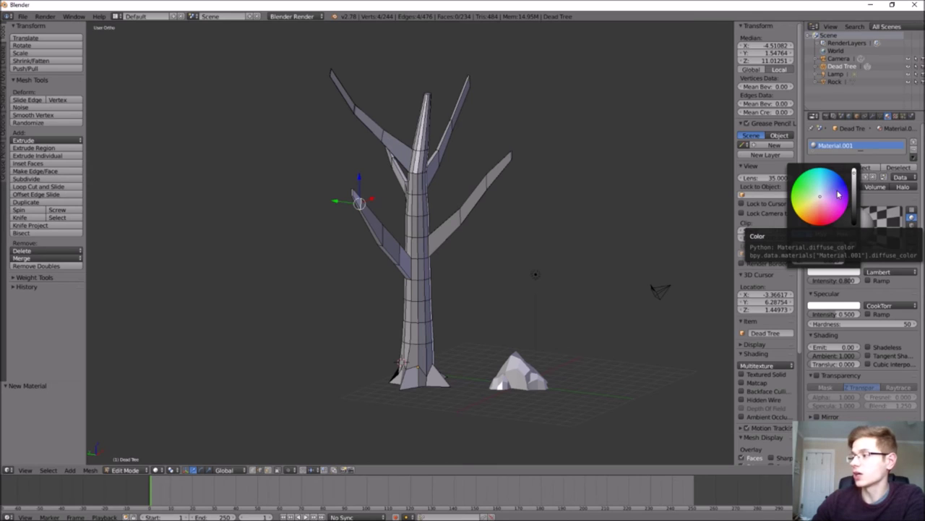
left_click(818, 211)
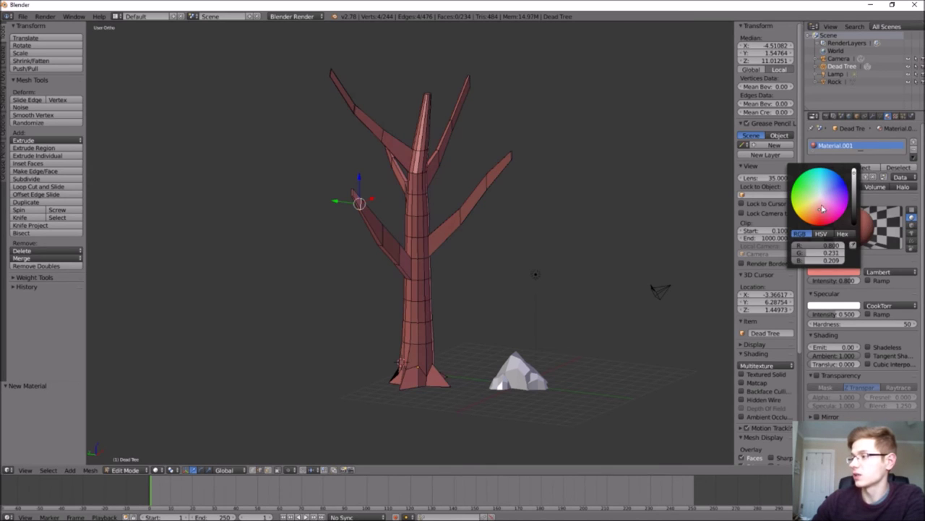
mouse_move(817, 211)
left_mouse_down()
mouse_move(830, 221)
mouse_move(811, 210)
left_mouse_up()
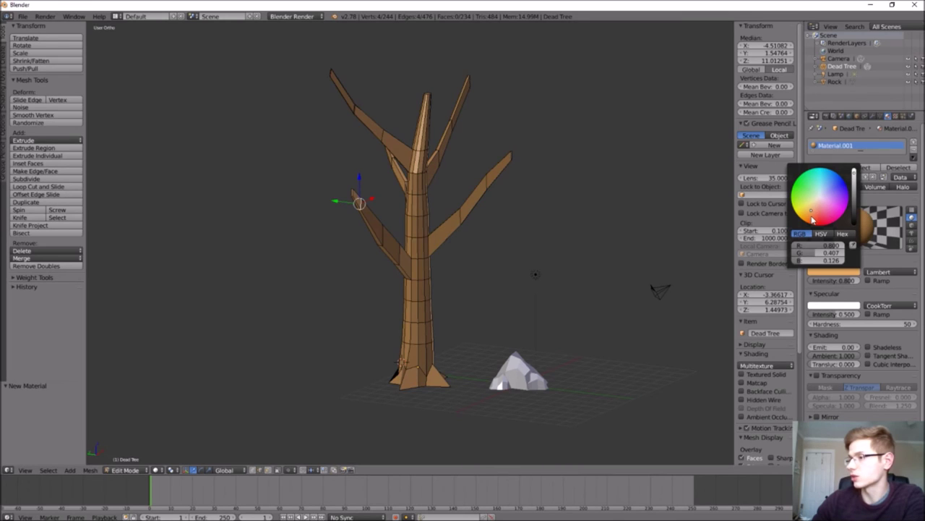
left_click(854, 201)
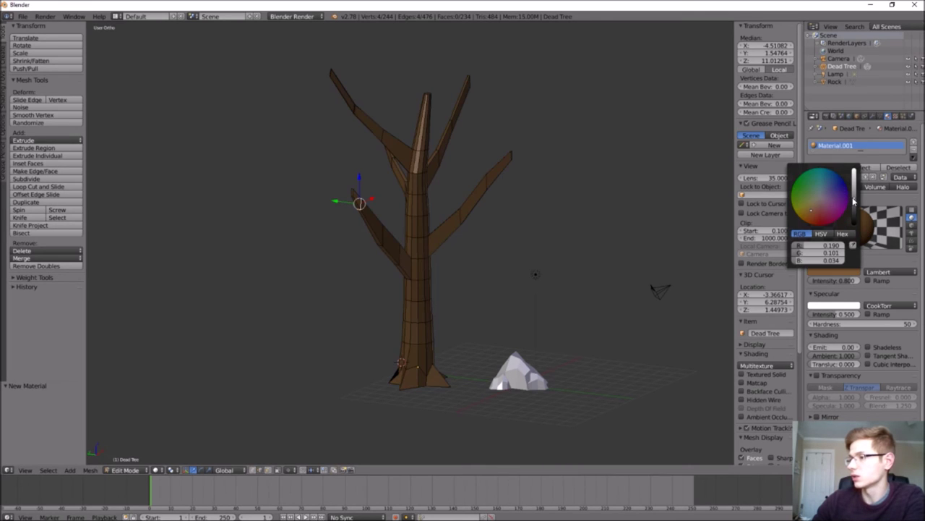
left_click(831, 258)
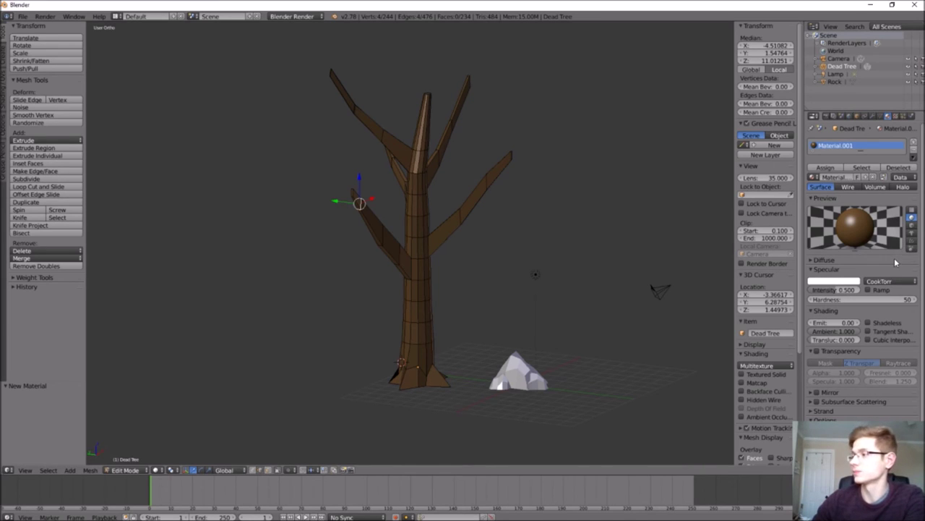
- Assign the brown material to the selected part of the tree mesh and switch back to Object Mode
left_click(825, 168)
middle_click_drag(521, 267, 498, 258)
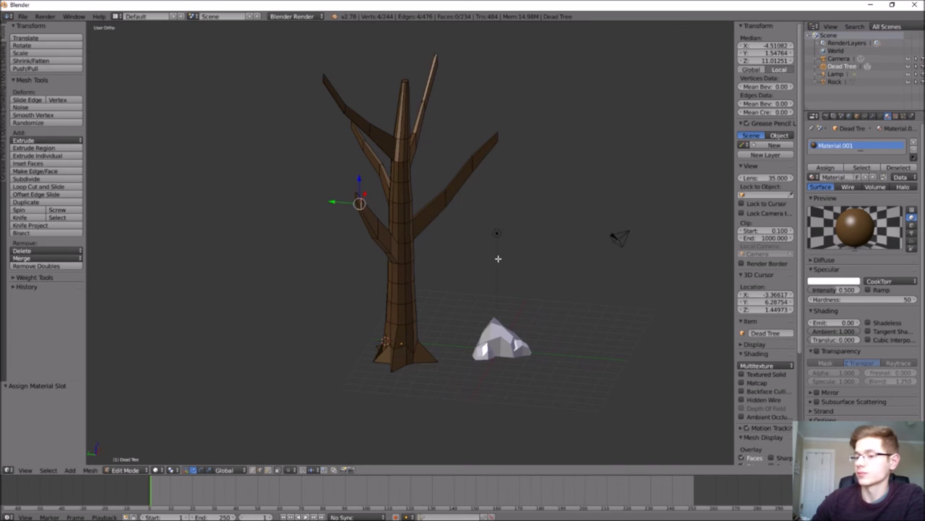
left_click(124, 469)
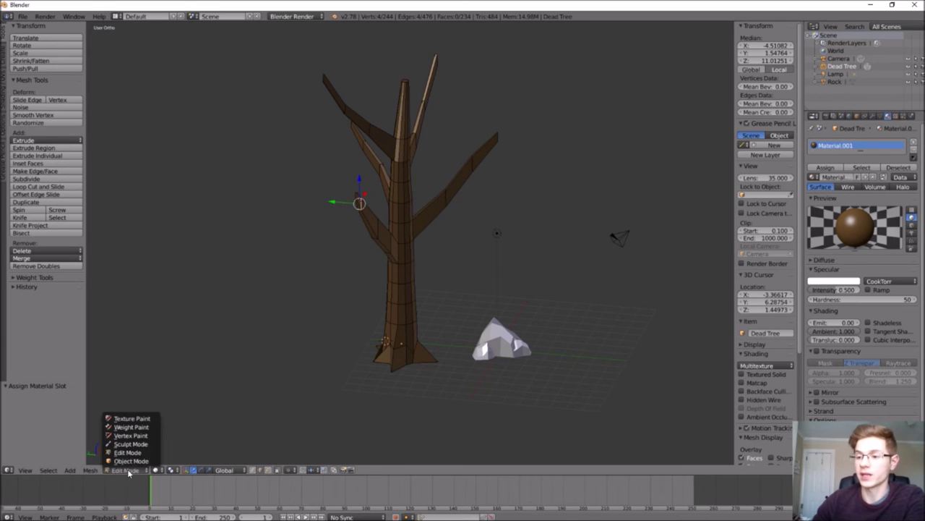
left_click(131, 465)
scroll(409, 353, "down", 2)
middle_click_drag(448, 353, 416, 352)
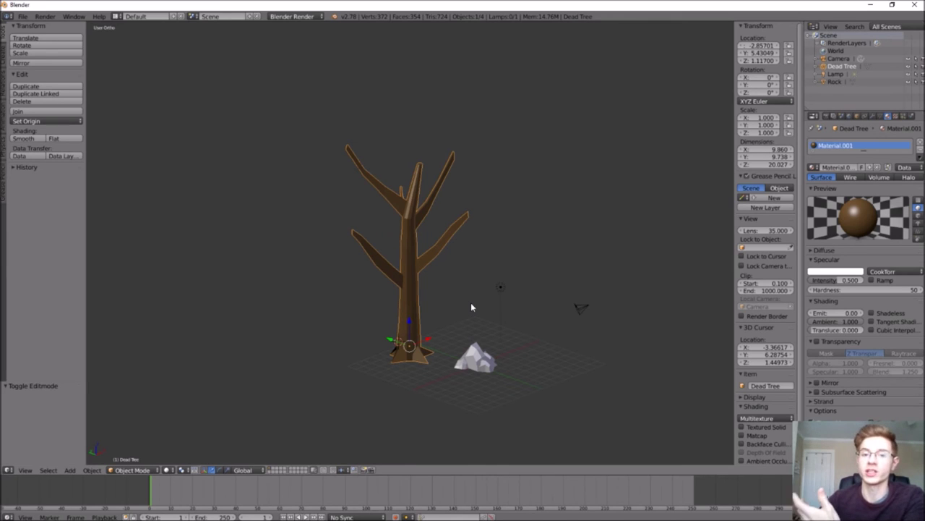
- Duplicate the dead tree and place the copy beyond the rock, offset about X 9.71, Y -10.37, Z -0.82
key("ctrl+z")
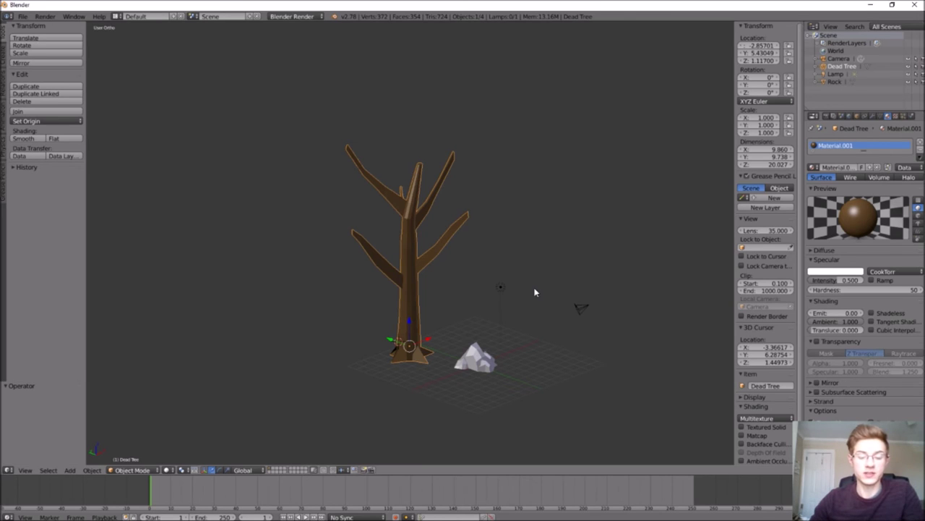
key("shift+d")
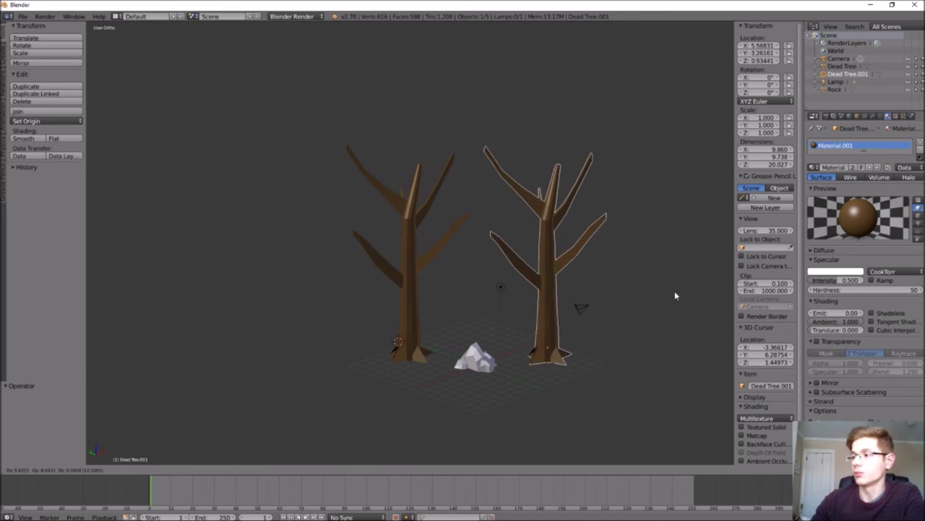
left_click(696, 297)
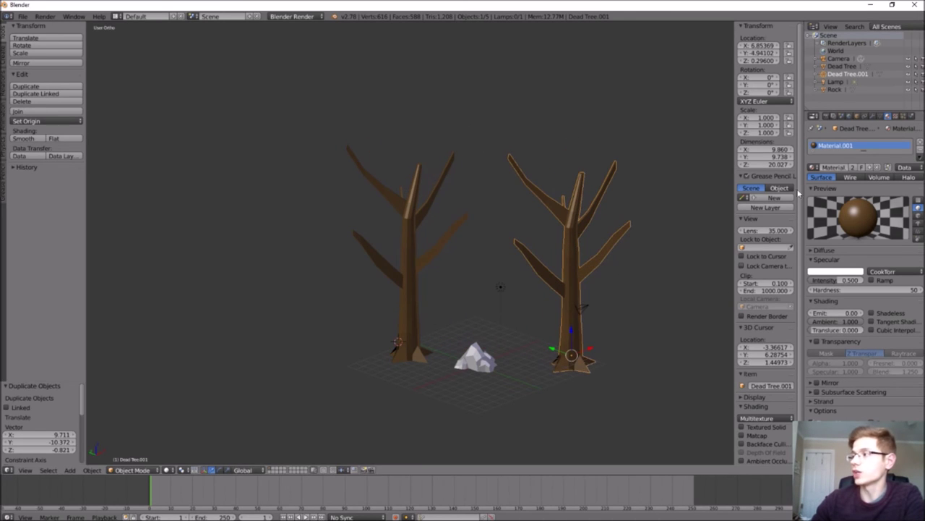
- Rename the duplicated tree object as Live Tree
double_click(851, 76)
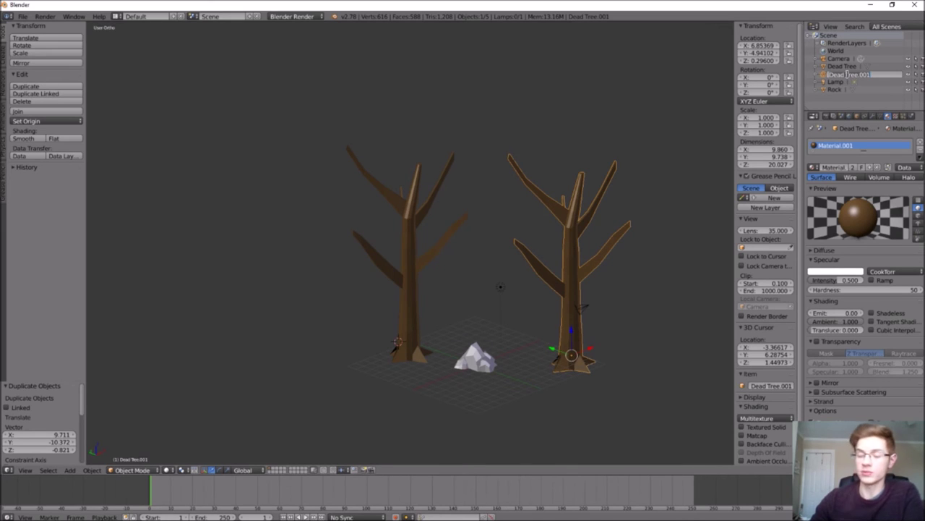
type("Live Tree")
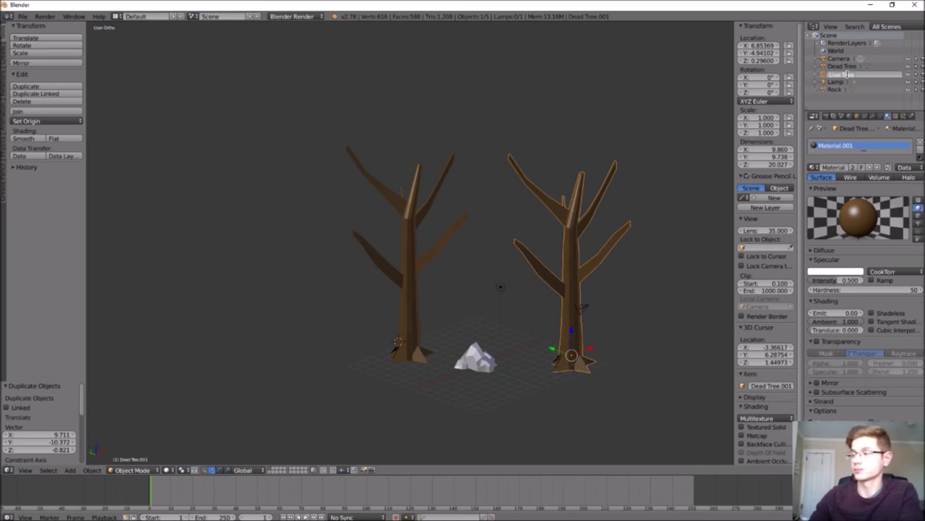
key("Return")
- Place the 3D cursor away from the trees at about X 21.75, Y -6.86, Z 20.49 and add an icosphere there
left_click(656, 334)
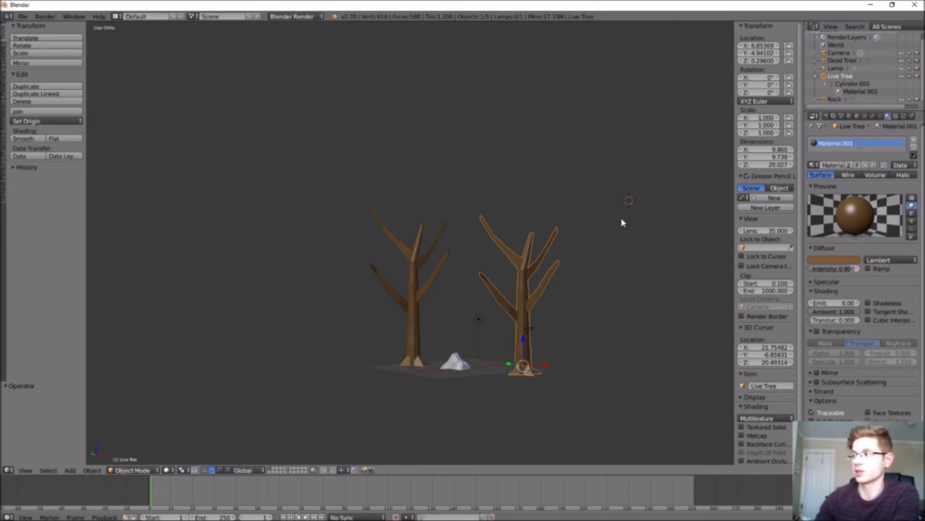
left_click(817, 77)
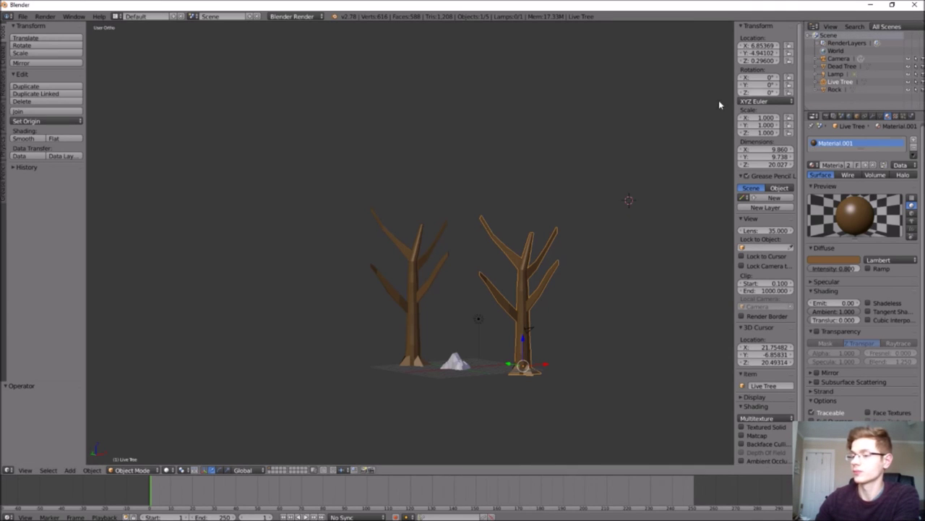
left_click(69, 470)
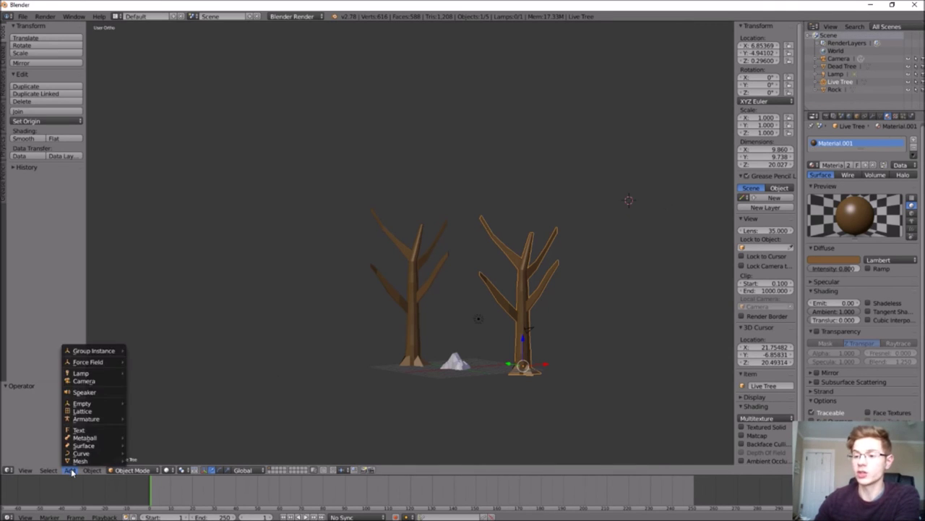
mouse_move(88, 460)
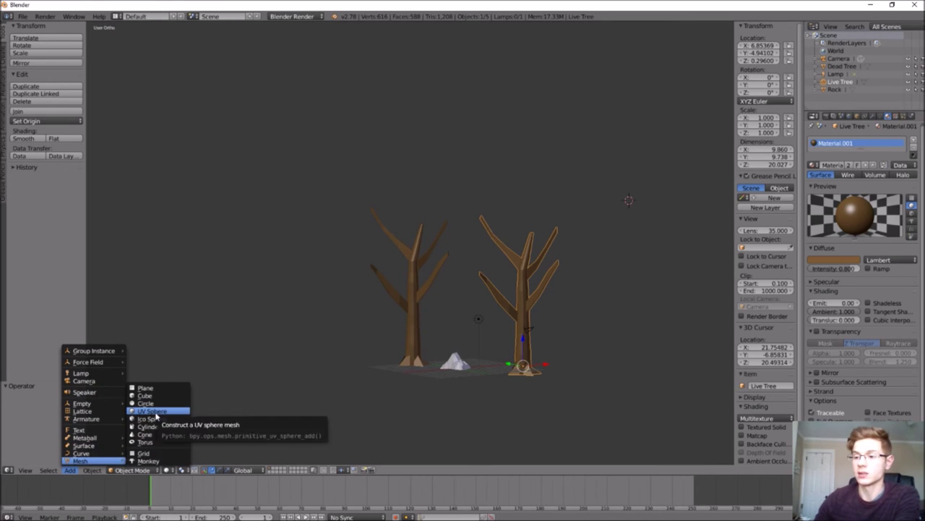
left_click(153, 419)
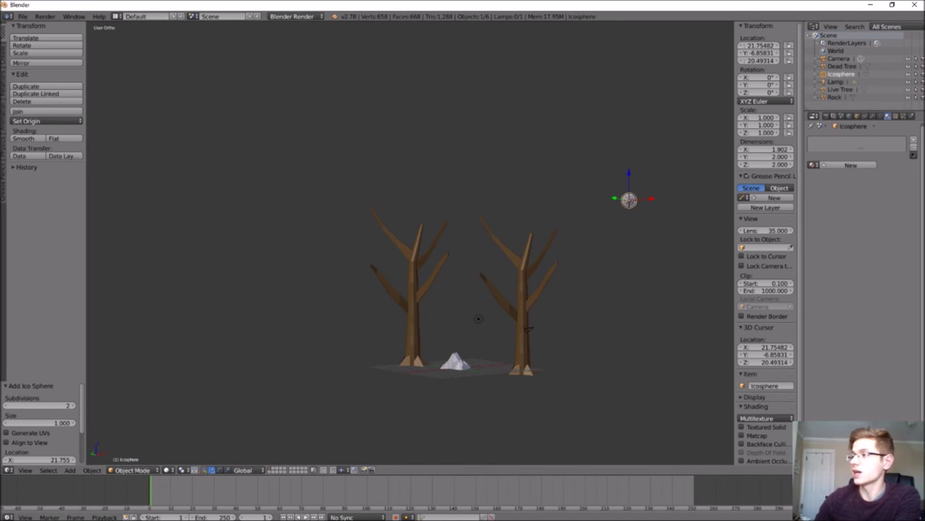
- Rename the new icosphere as Tree Leaves and keep it selected
double_click(837, 76)
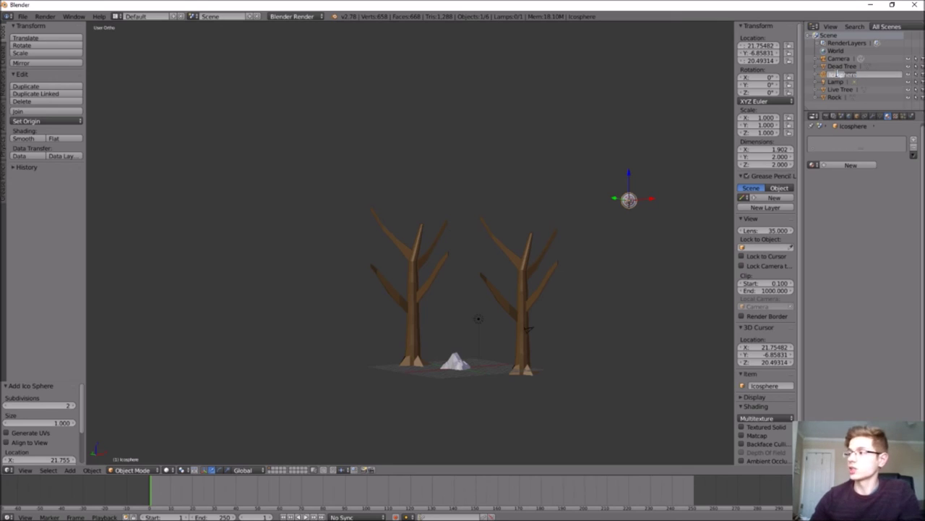
type("Treee Leaves")
key("Return")
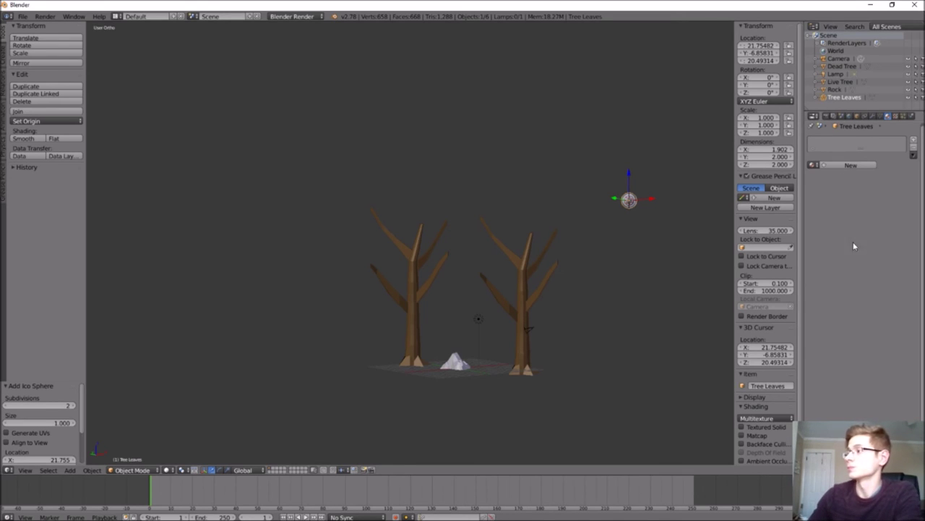
left_click(839, 97)
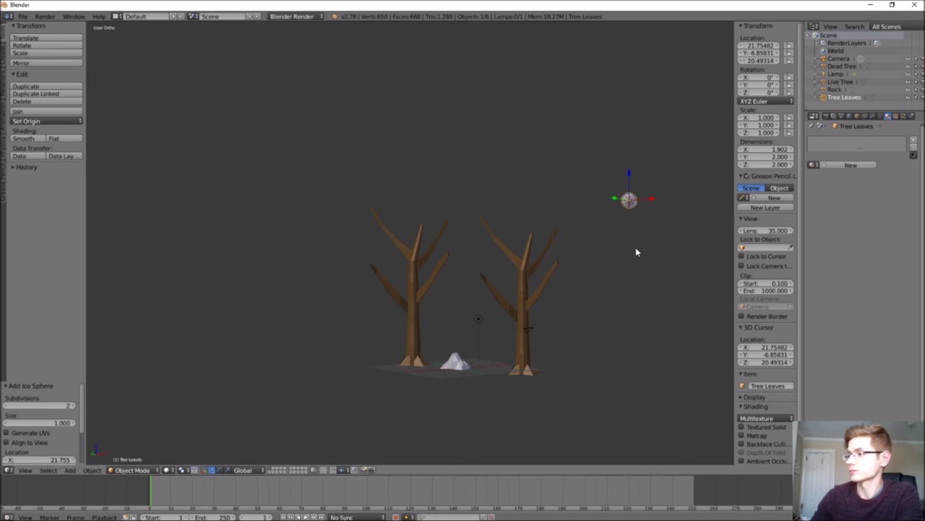
- Move the Tree Leaves sphere over to the live tree's branches, to about X 7.60, Z 11.44
scroll(619, 201, "up", 2)
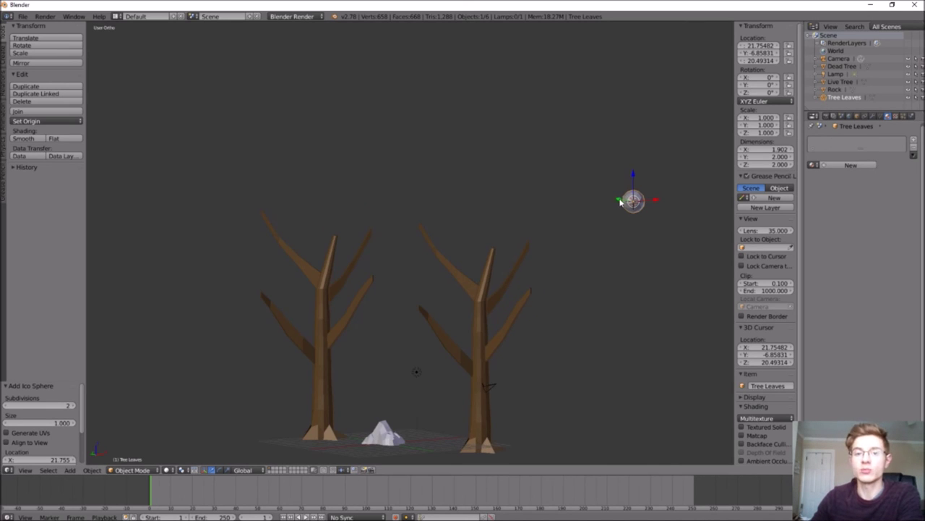
left_click_drag(633, 176, 629, 255)
scroll(626, 259, "down", 2)
middle_click_drag(626, 260, 573, 269)
left_click_drag(655, 274, 529, 258)
middle_click_drag(529, 258, 623, 232)
left_click_drag(503, 232, 500, 247)
middle_click_drag(512, 257, 578, 275)
left_click_drag(513, 267, 542, 257)
- Scale the leaf sphere up to about 1.9 and shift it onto the tip of the live tree's lower branch
key("s")
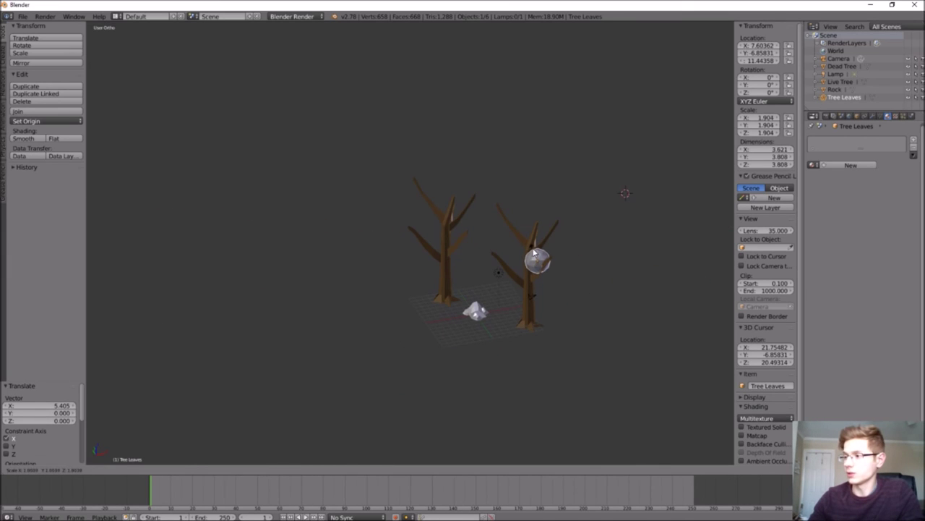
left_click(539, 264)
middle_click_drag(538, 264, 405, 246)
key("g")
key("x")
left_click(556, 246)
left_click_drag(556, 228, 556, 242)
middle_click_drag(433, 246, 556, 241)
scroll(564, 263, "up", 4)
- Enter Edit Mode on the leaf sphere and deselect all of its geometry
left_click(543, 264)
key("Tab")
key("a")
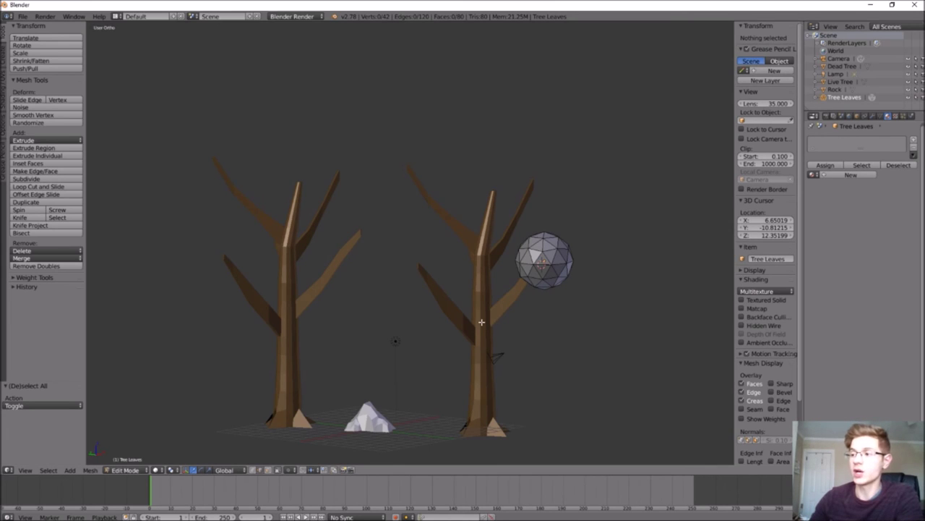
- Border-select the whole leaf sphere in wireframe display, clear the selection and return to solid display
key("z")
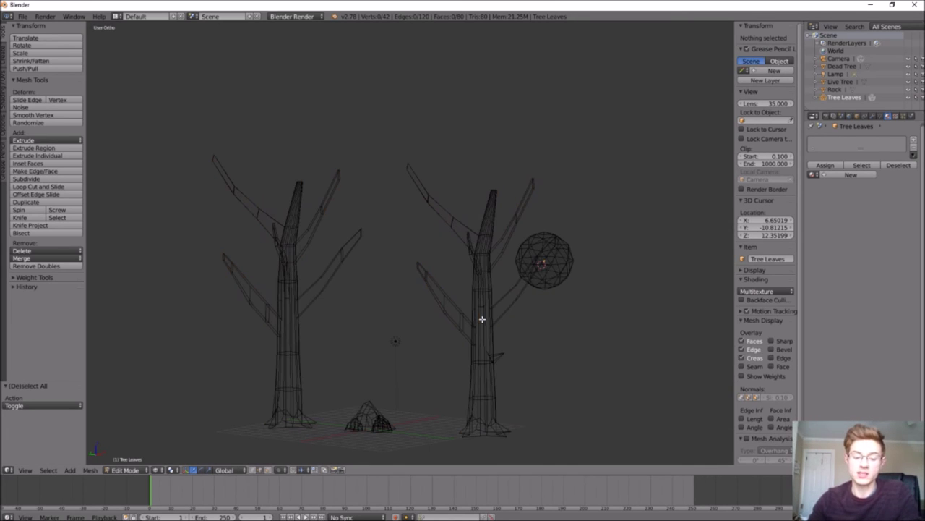
key("v")
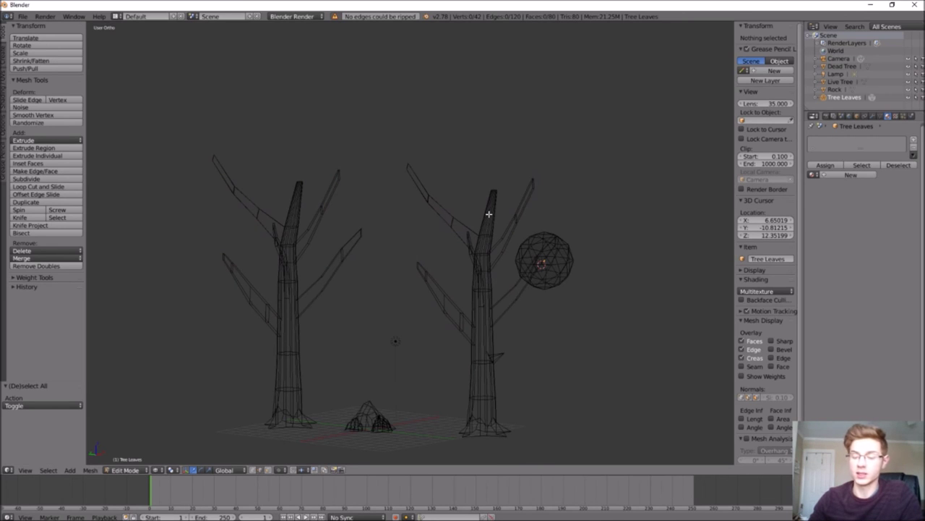
key("b")
left_click_drag(487, 202, 639, 321)
left_click(414, 160)
key("b")
left_click_drag(365, 135, 733, 392)
left_click(355, 116)
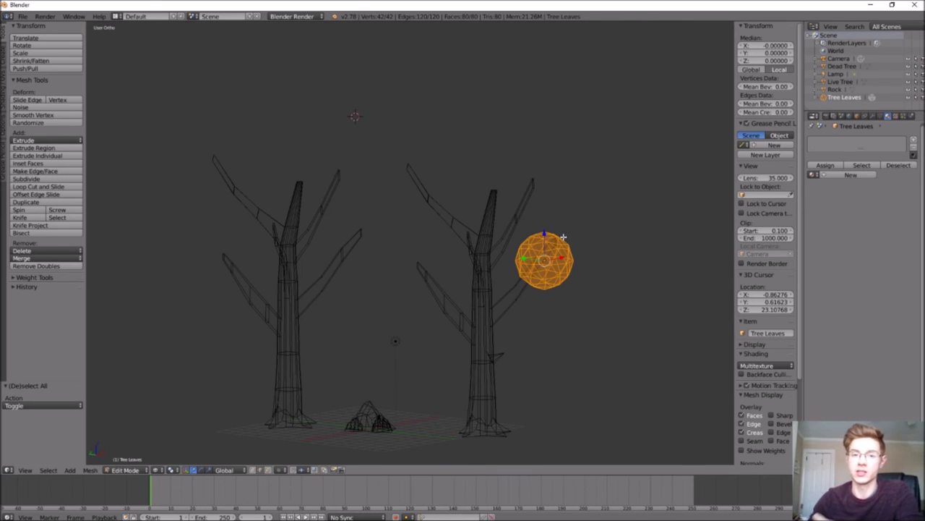
key("a")
mouse_move(612, 230)
middle_mouse_down()
mouse_move(589, 256)
mouse_move(567, 252)
mouse_move(590, 254)
middle_mouse_up()
key("z")
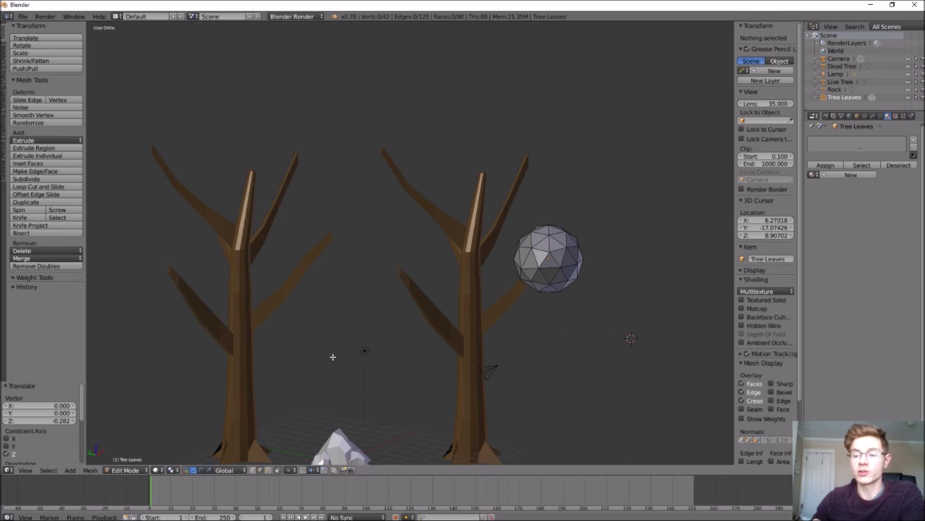
- Use Circle Select to pick a patch of adjoining faces across the side and underside of the leaf sphere
left_click(47, 470)
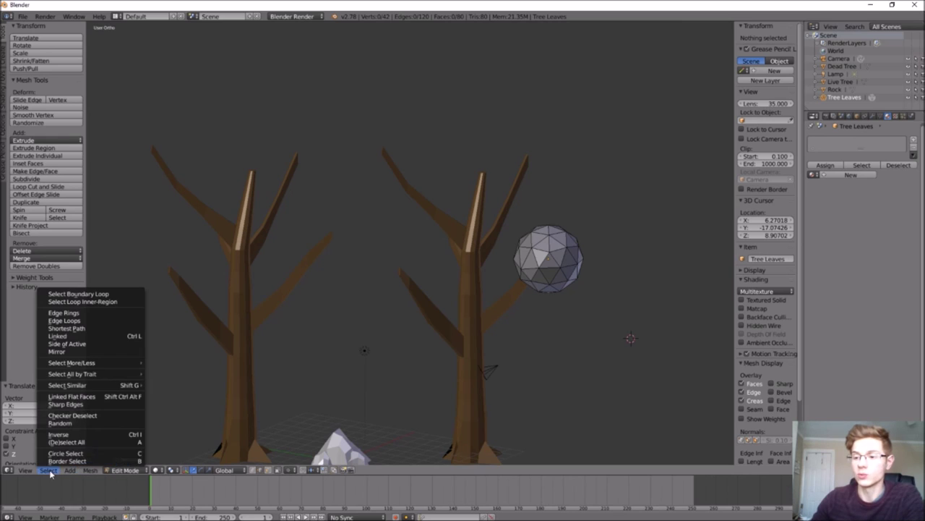
left_click(54, 454)
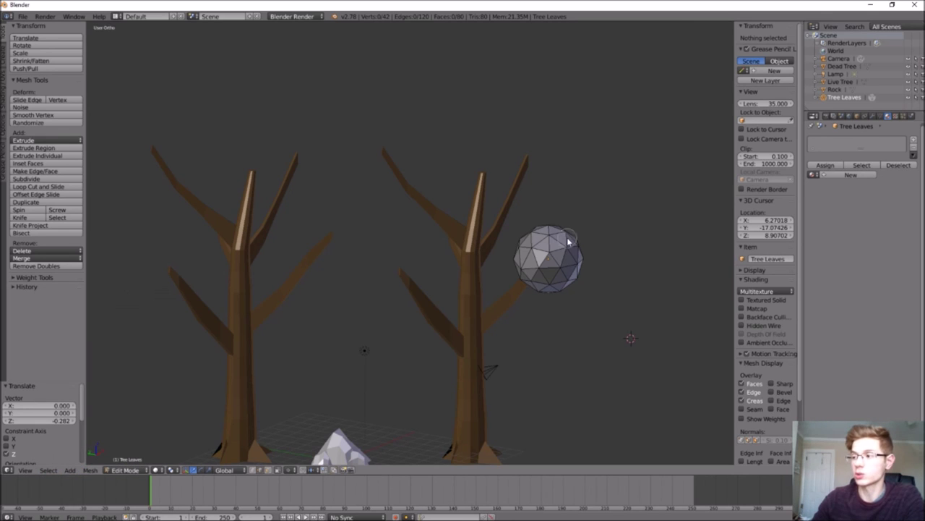
key("a")
scroll(485, 274, "up", 4)
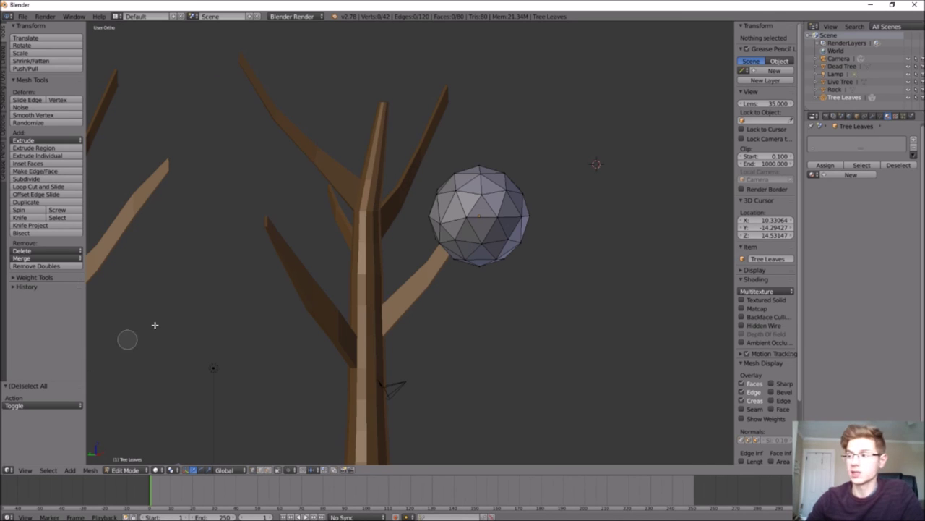
right_click(506, 195)
right_click(492, 227, "shift")
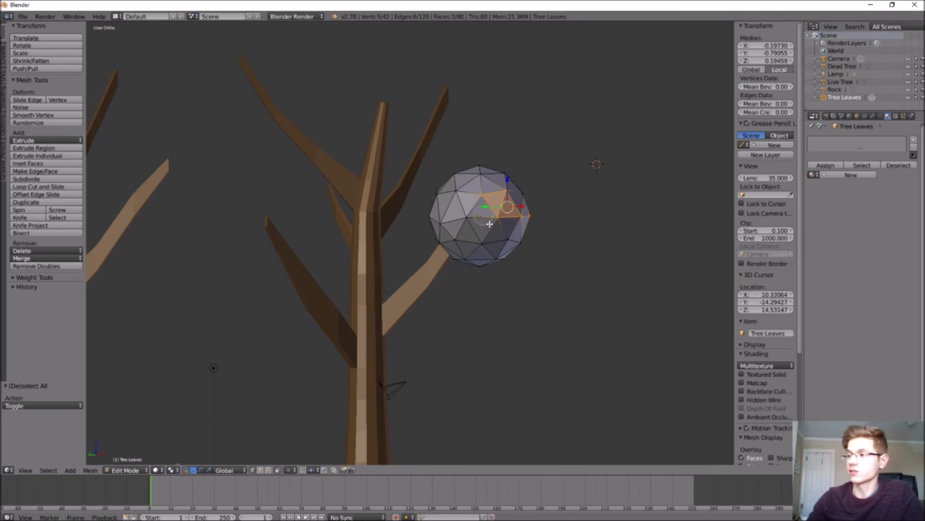
left_click_drag(493, 227, 463, 213)
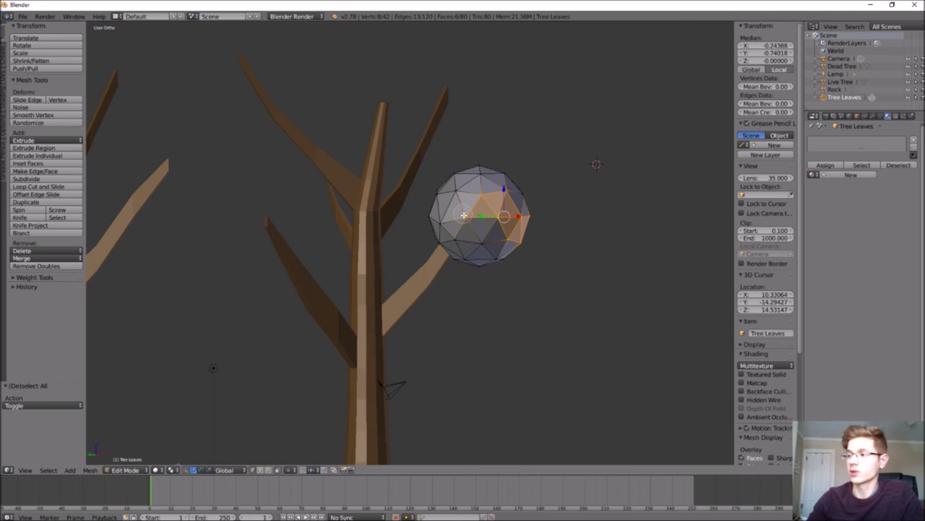
right_click(484, 245, "shift")
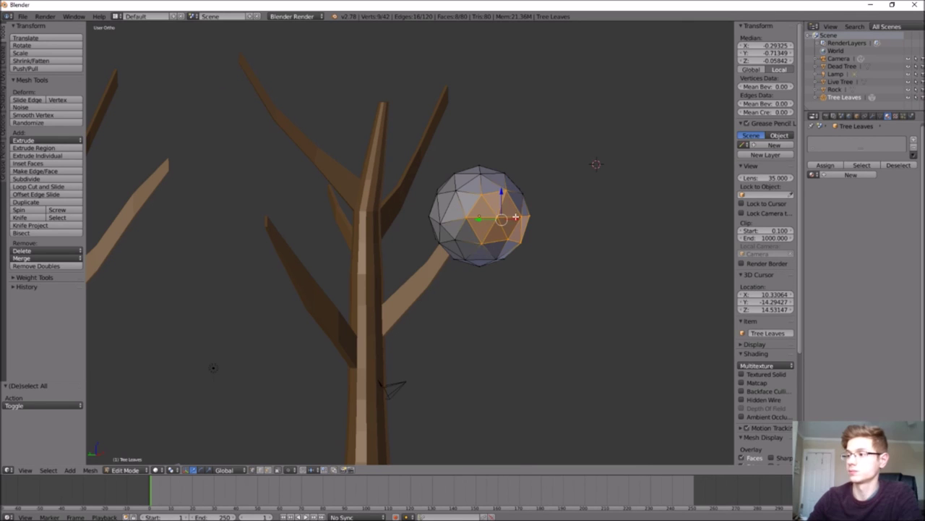
right_click(432, 252, "shift")
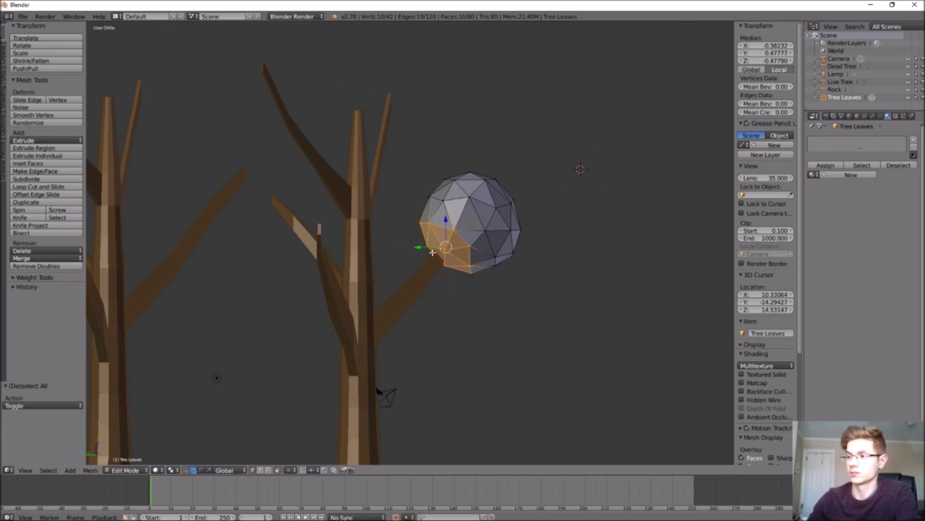
- Move the selected face patch and another part of the sphere to form an irregular leaf clump, and clear the selection
middle_click_drag(432, 252, 409, 268)
left_click_drag(407, 243, 419, 231)
middle_click_drag(419, 231, 463, 308)
key("a")
right_click(473, 314, "shift")
left_click_drag(475, 294, 496, 296)
middle_click_drag(496, 297, 466, 338)
key("a")
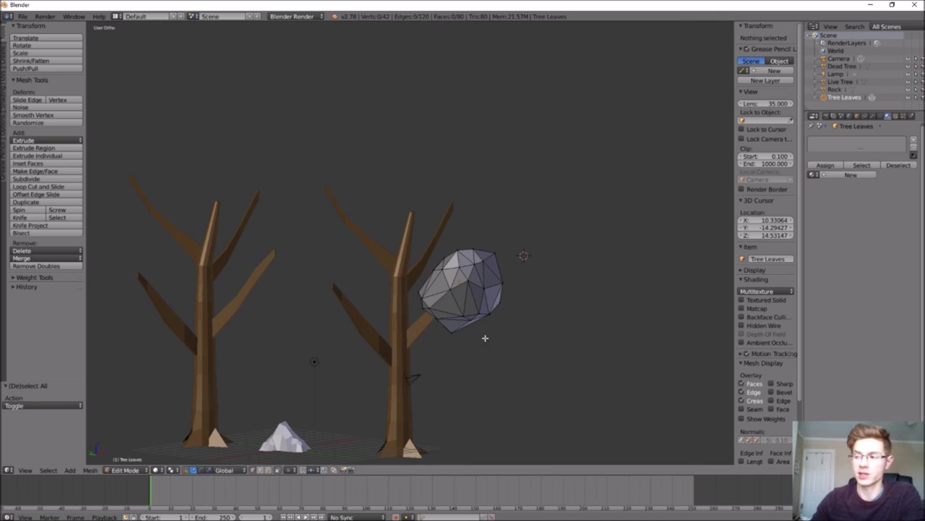
- Border-select the entire leaf clump in wireframe display and return to solid display
key("z")
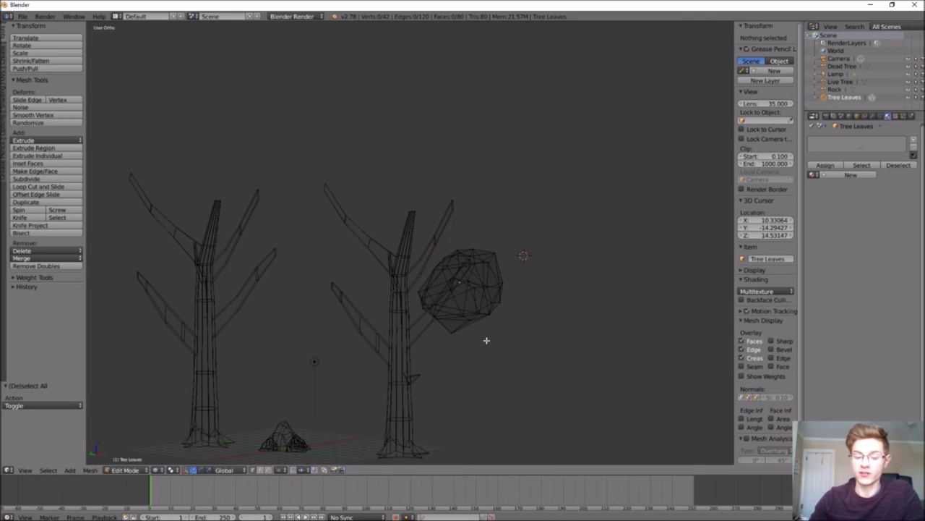
key("b")
left_click_drag(389, 224, 574, 361)
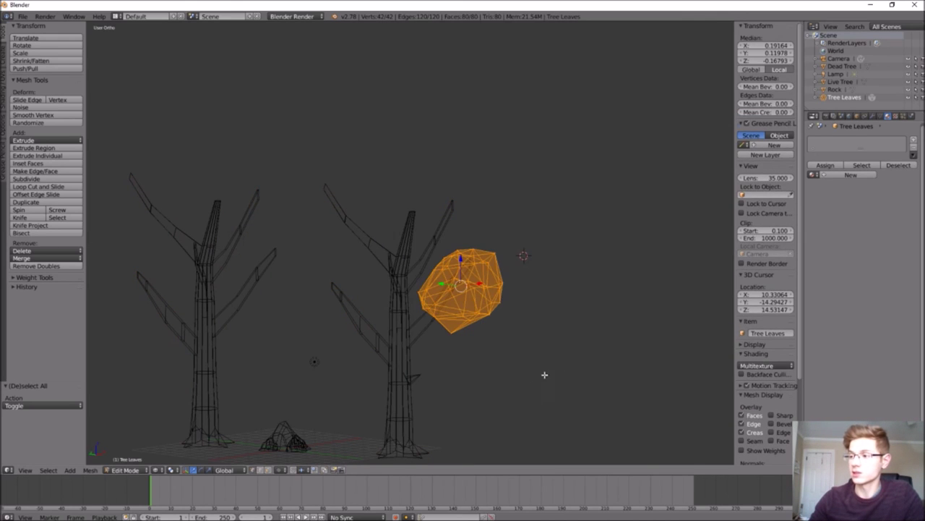
key("z")
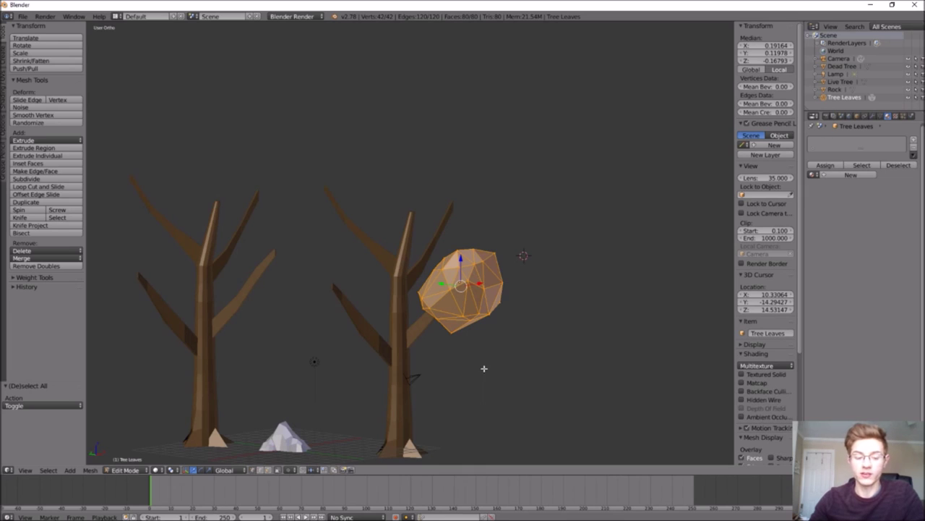
- Duplicate the leaf clump by about X 2.26, Y -0.62, Z 8.50, scale the copy down and reposition it above the original
key("shift+d")
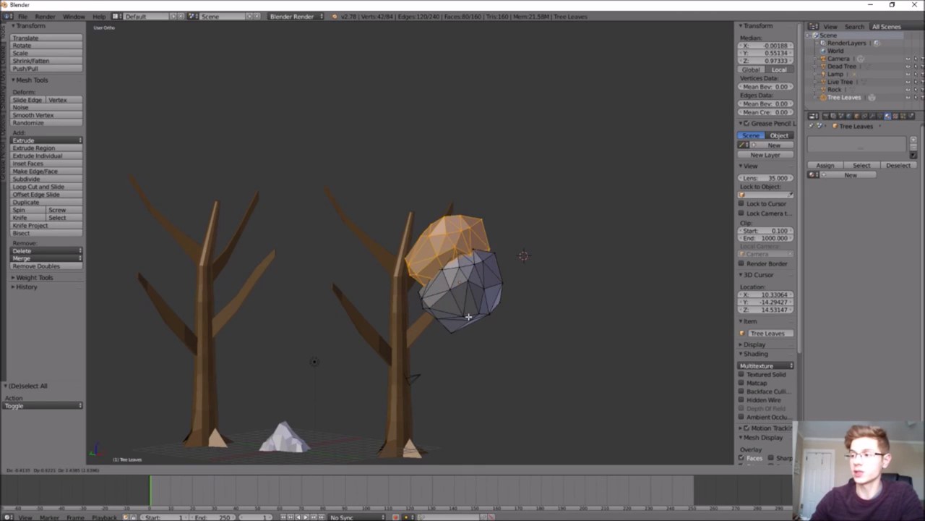
left_click(504, 253)
middle_click_drag(510, 253, 396, 239)
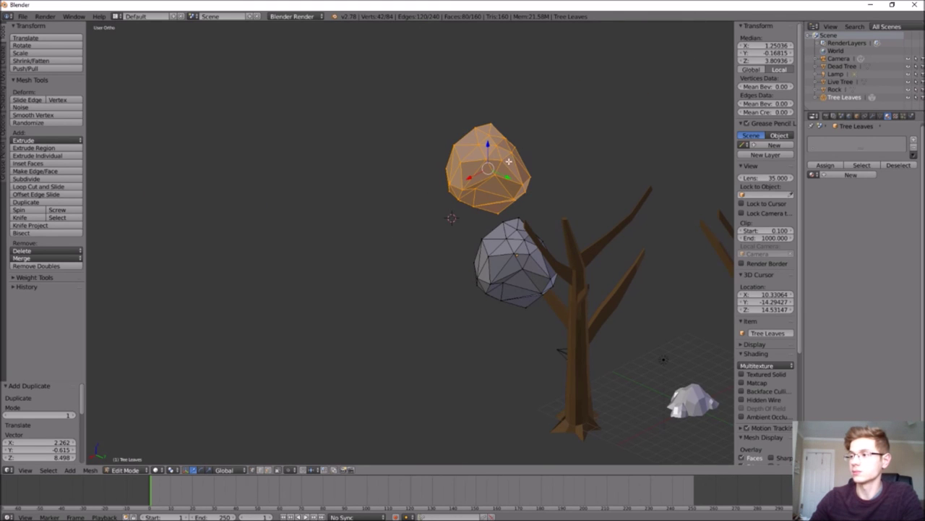
left_click_drag(477, 174, 457, 183)
middle_click_drag(457, 183, 421, 214)
key("s")
left_click(376, 186)
left_click_drag(421, 214, 434, 217)
middle_click_drag(434, 217, 224, 242)
scroll(224, 242, "up", 2)
- Duplicate the small leaf clump, move the copy to the upper branch facing the dead tree and enlarge it
key("shift+d")
left_click(384, 196)
middle_click_drag(384, 197, 456, 78)
left_click_drag(456, 78, 456, 65)
middle_click_drag(456, 65, 484, 72)
key("s")
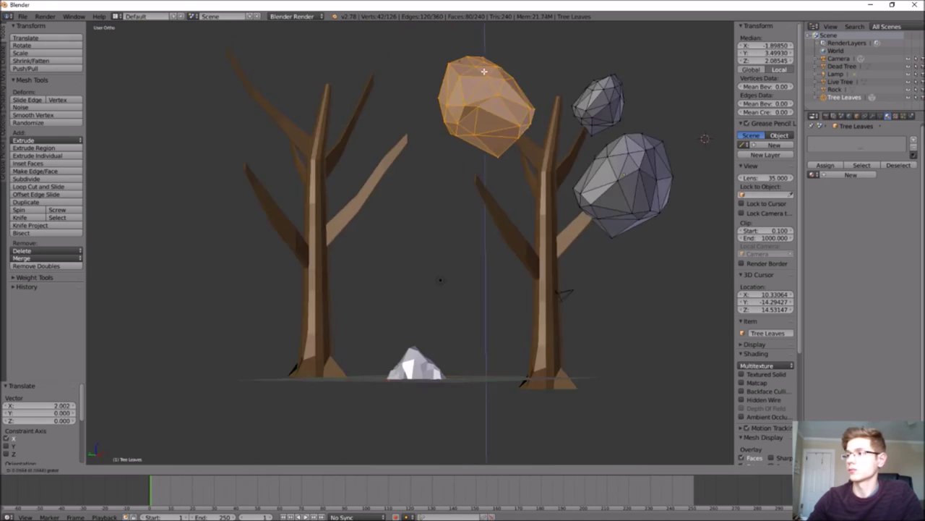
- Duplicate the large leaf clump and place the copy on the lower branch facing the dead tree
key("shift+d")
left_click(515, 233)
middle_click_drag(514, 233, 499, 230)
left_click_drag(479, 190, 479, 180)
- Duplicate another leaf clump, position the copy behind the live tree's trunk and clear the selection
mouse_move(480, 180)
middle_mouse_down()
mouse_move(459, 166)
mouse_move(496, 201)
mouse_move(423, 180)
mouse_move(328, 184)
mouse_move(376, 210)
mouse_move(401, 287)
mouse_move(423, 170)
middle_mouse_up()
key("shift+d")
left_click(462, 190)
key("a")
right_click(430, 176)
left_click_drag(423, 171, 402, 190)
key("a")
middle_click_drag(403, 190, 556, 173)
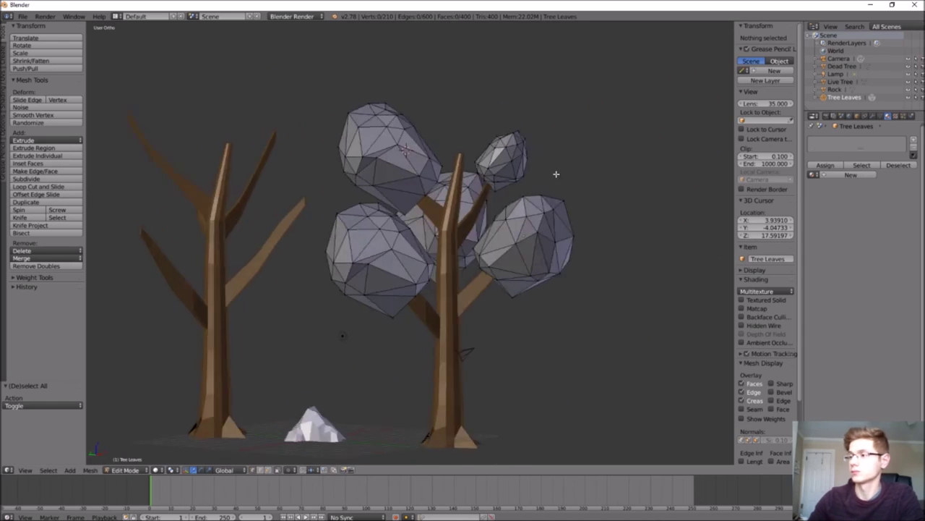
- Border-select the small leaf clump, duplicate it, rotate the copy about -24.8° and set it on the trunk's top
key("z")
key("b")
left_click_drag(462, 128, 518, 196)
key("z")
middle_click_drag(518, 196, 459, 167)
key("shift+d")
left_click(508, 120)
middle_click_drag(508, 120, 422, 130)
left_click_drag(420, 128, 420, 164)
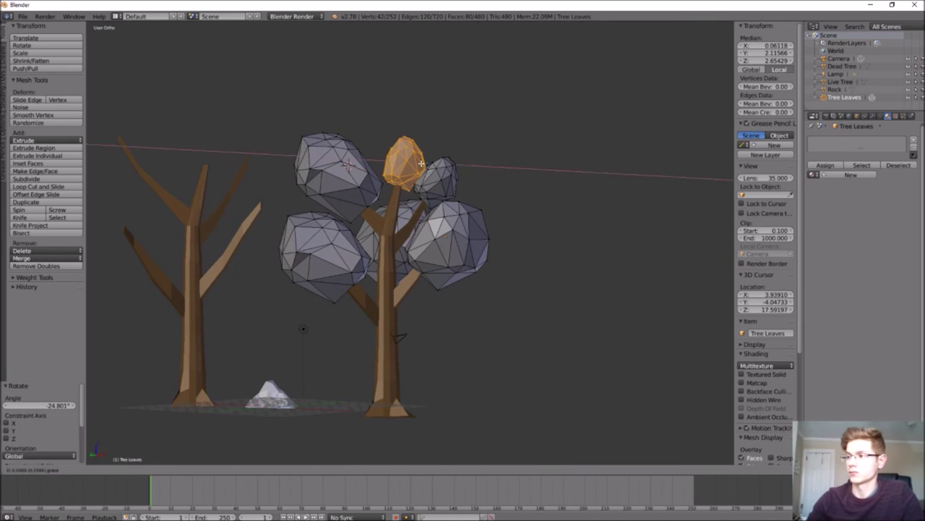
key("a")
- Add a new material to the Tree Leaves object
scroll(428, 182, "down", 3)
middle_click_drag(428, 182, 224, 152)
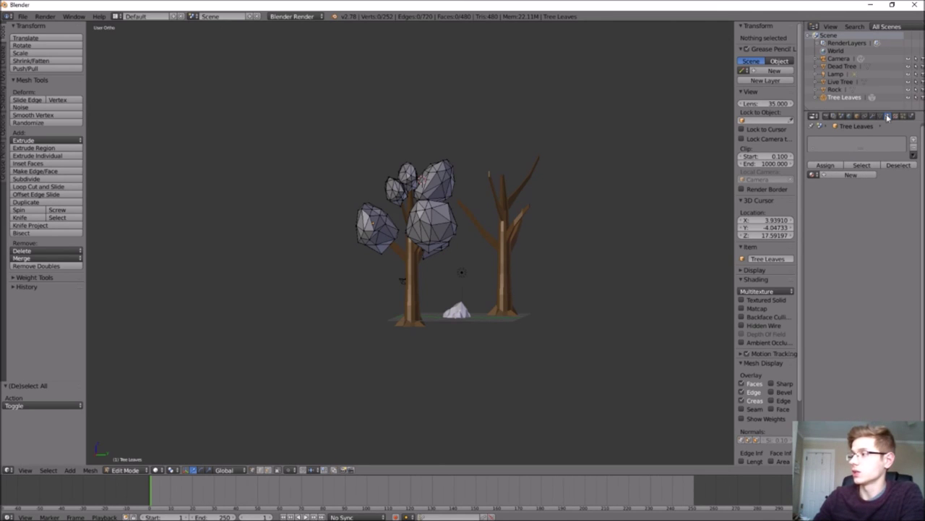
left_click(849, 175)
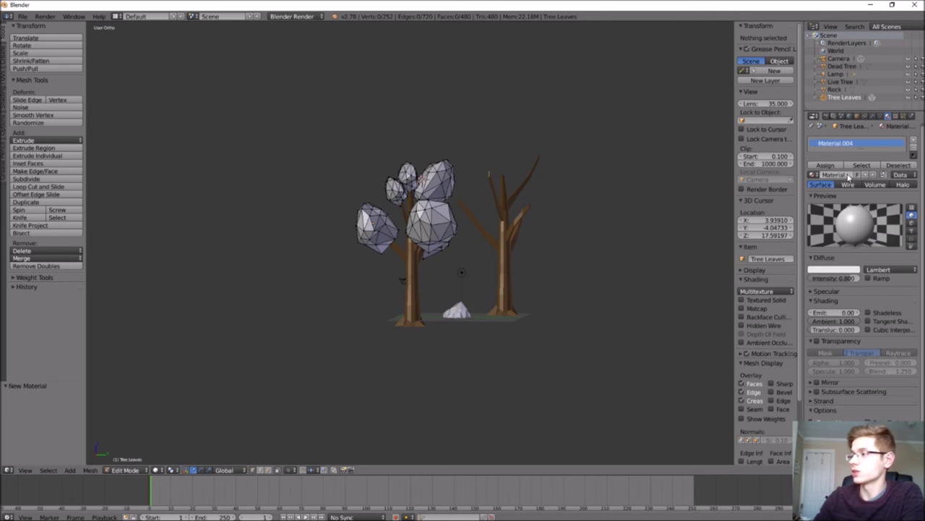
- Set the diffuse color of the Tree Leaves material to green and darken it to a deep forest shade
right_click(830, 272)
key("Escape")
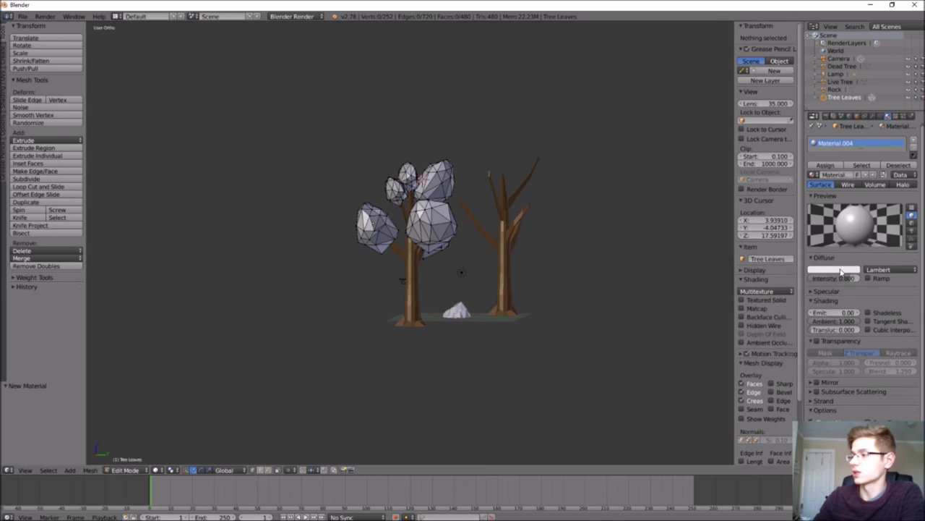
left_click(833, 270)
left_click(803, 183)
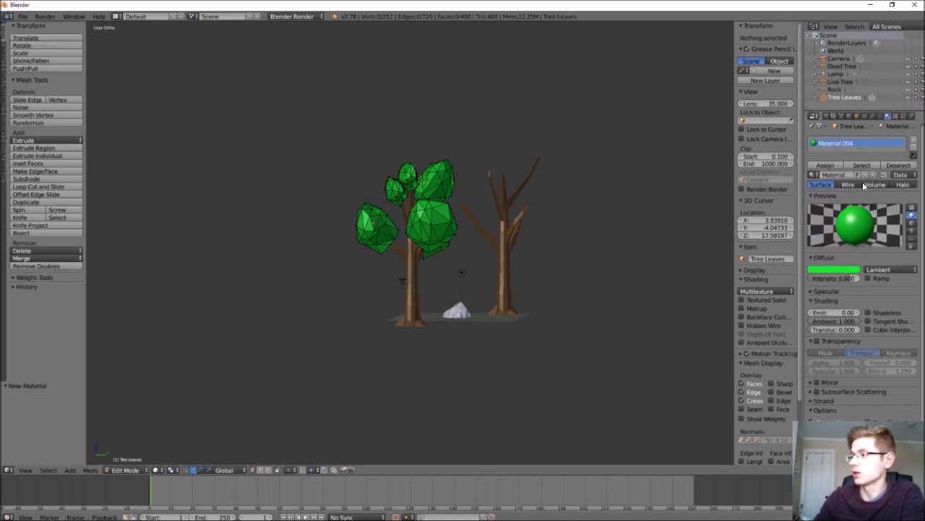
left_click(837, 272)
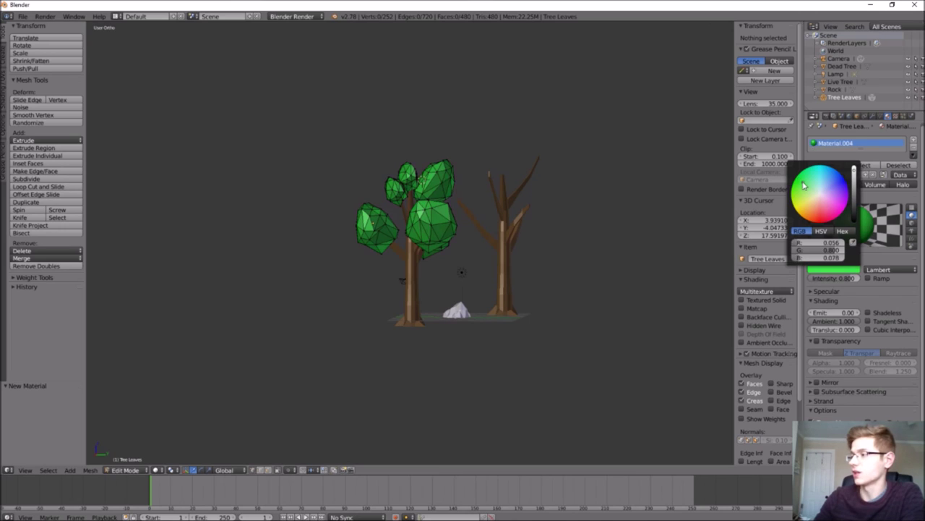
left_click(855, 190)
left_click(854, 196)
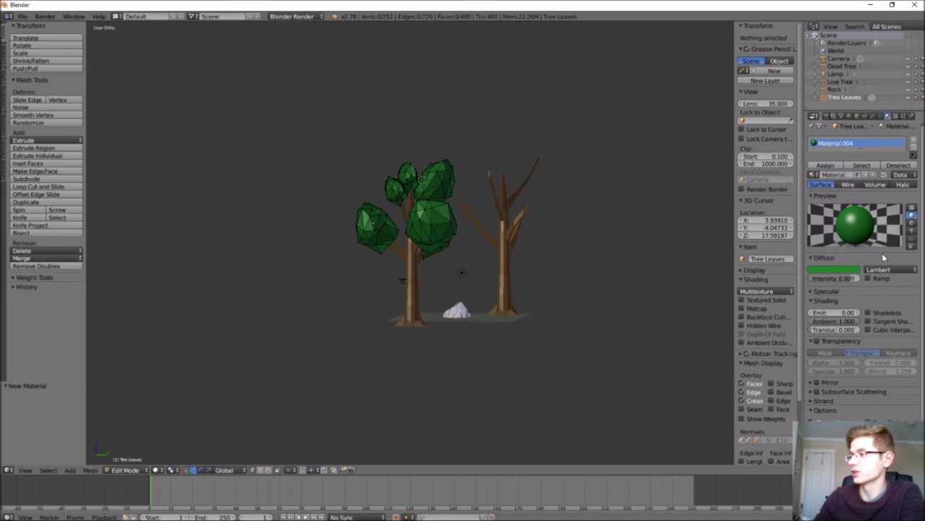
- Collapse the diffuse settings, assign the green material slot on the Tree Leaves mesh and inspect the tree from another side
left_click(824, 258)
left_click(825, 165)
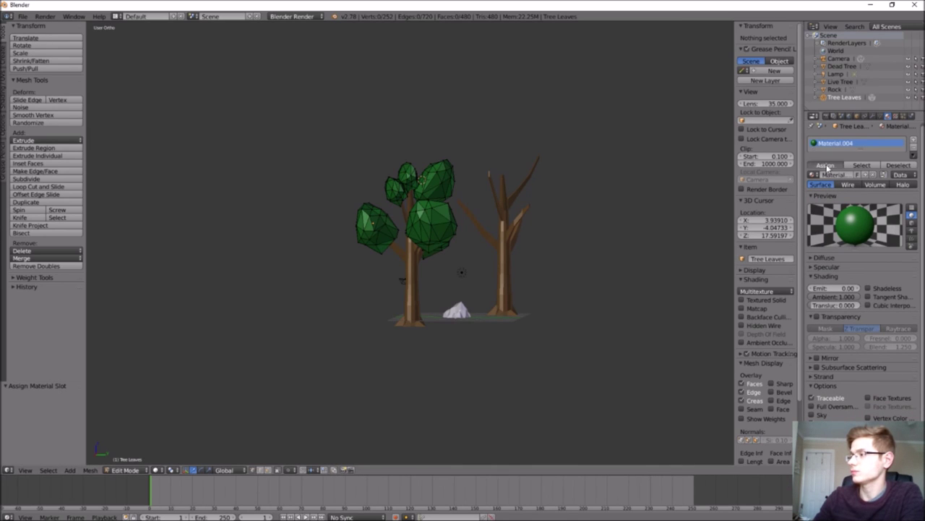
middle_click_drag(698, 203, 398, 218)
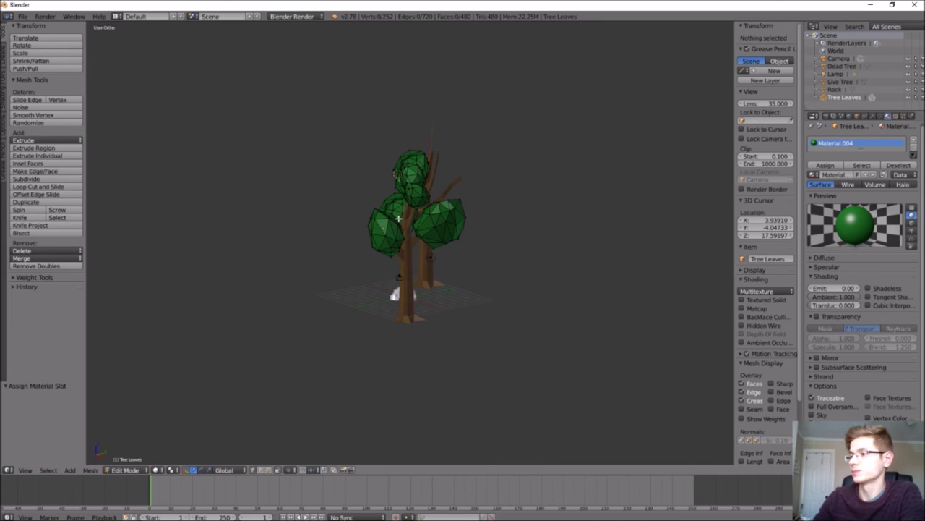